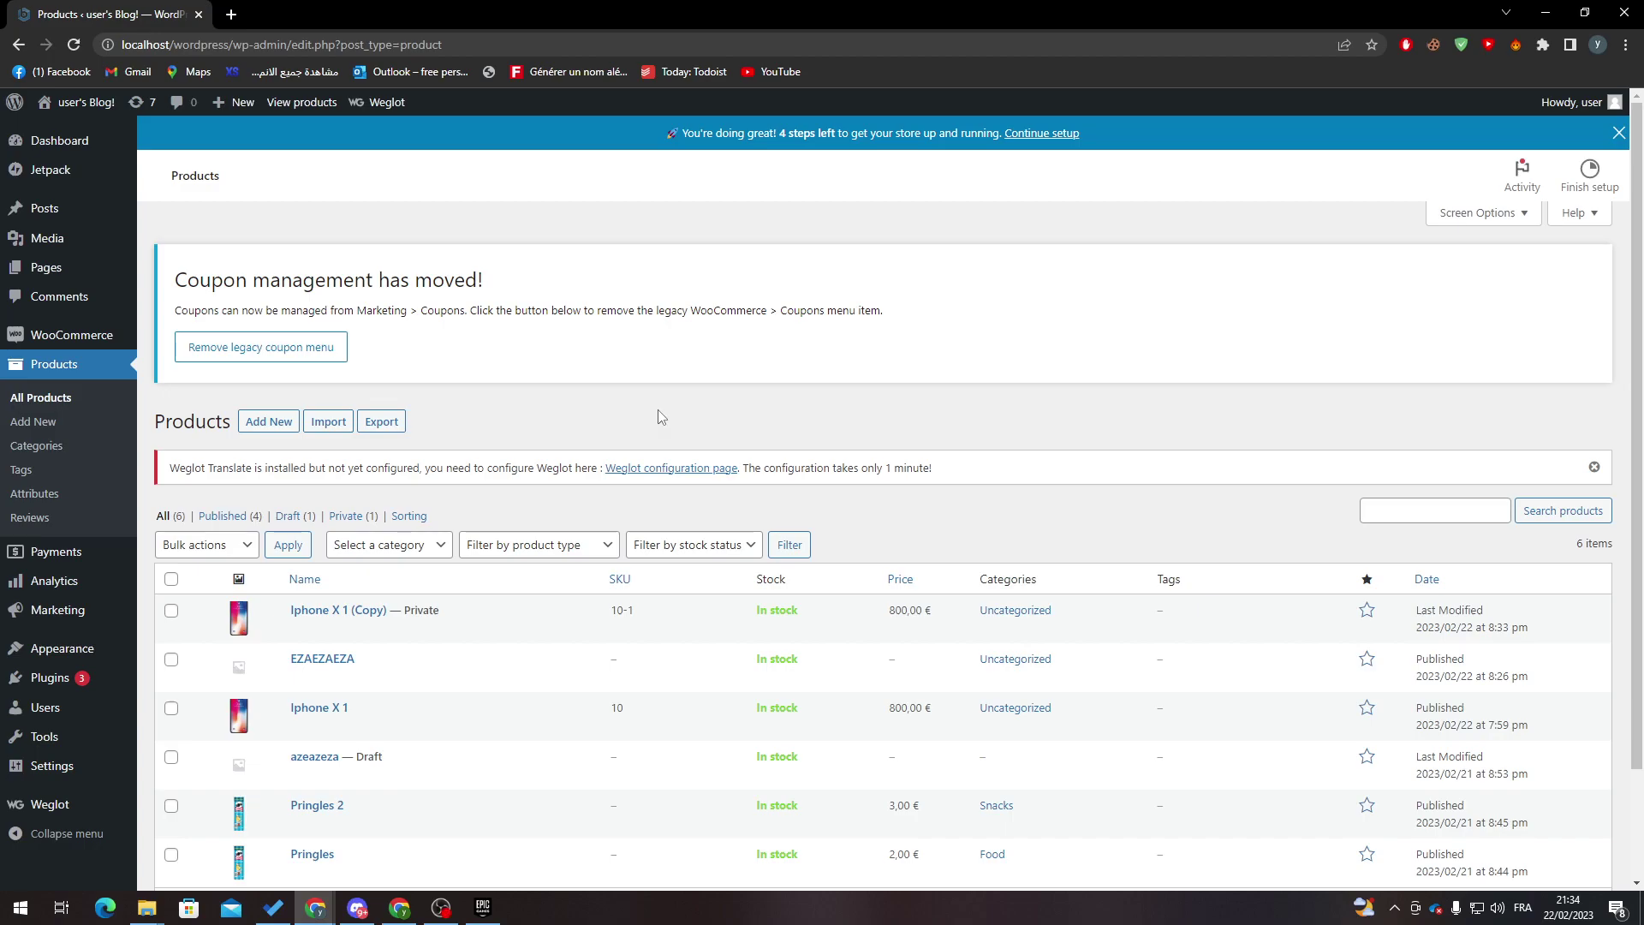
Leave the products list for the WordPress admin dashboard.
click(60, 141)
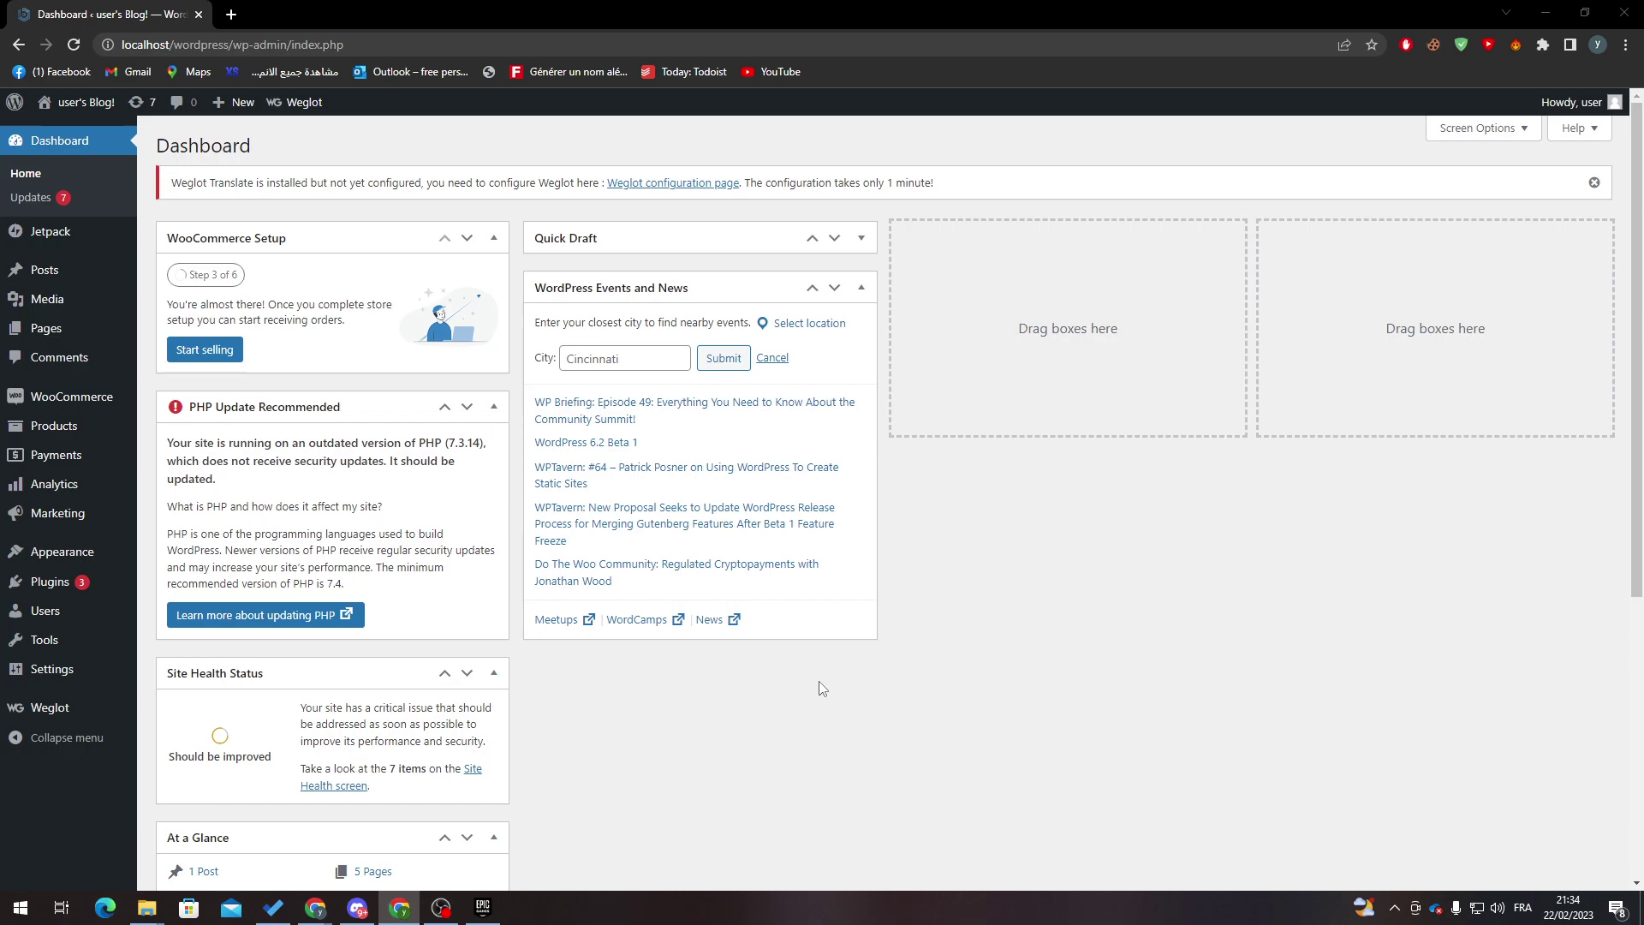
mouse_move(52, 582)
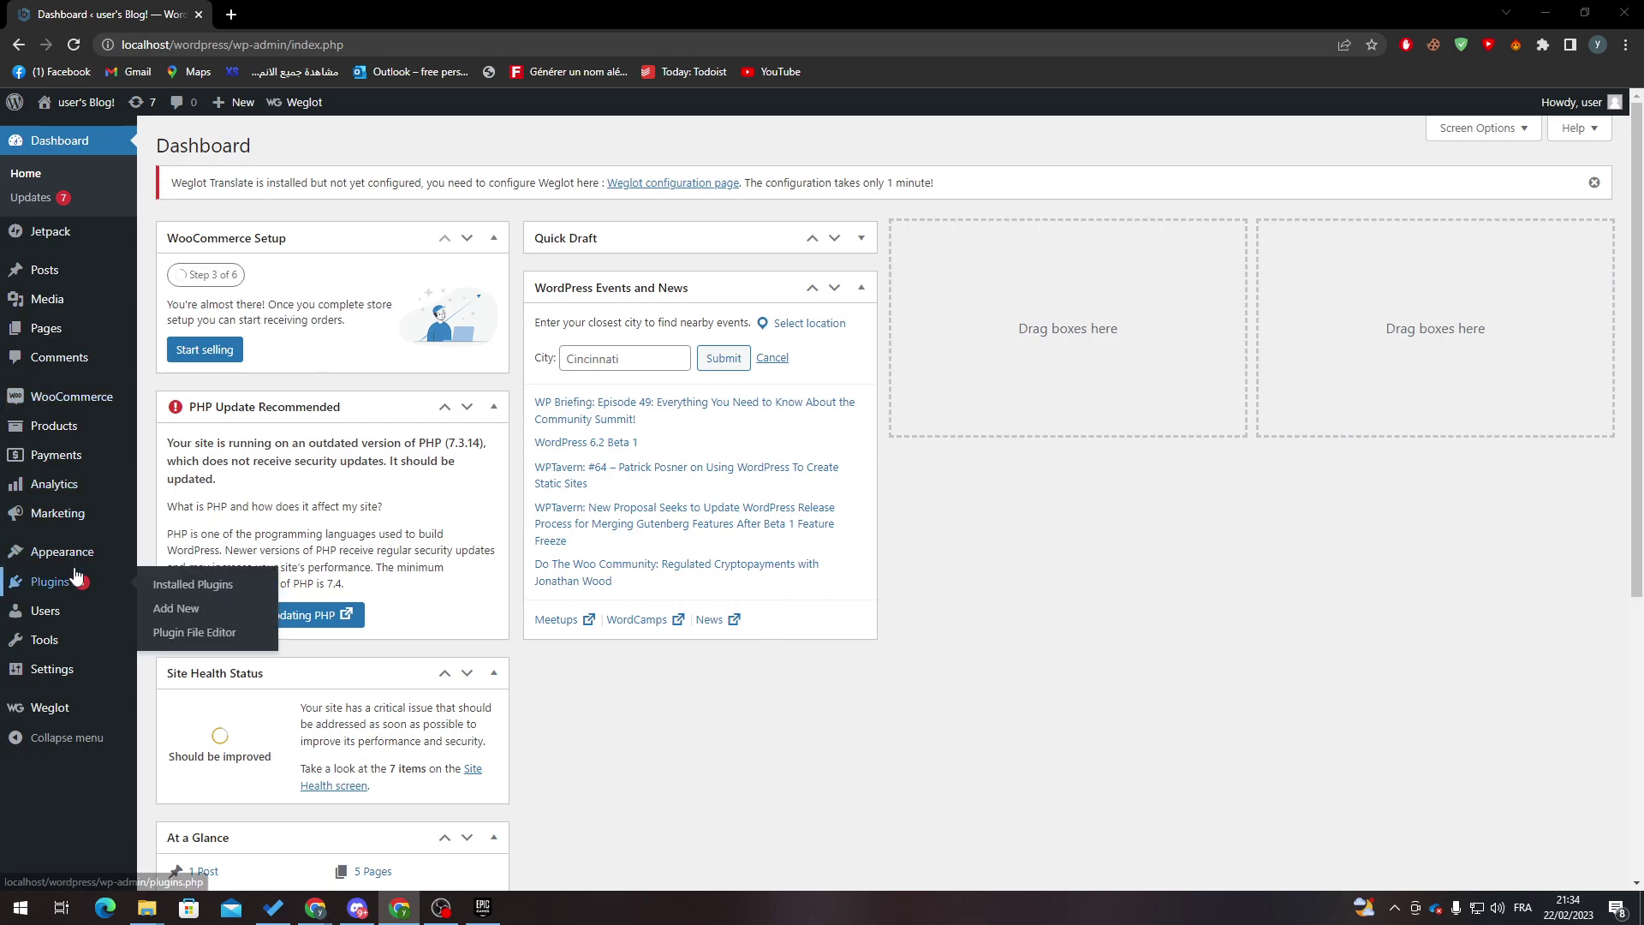
Search new plugins for 'woocommerce' and confirm WooCommerce is already active.
click(165, 611)
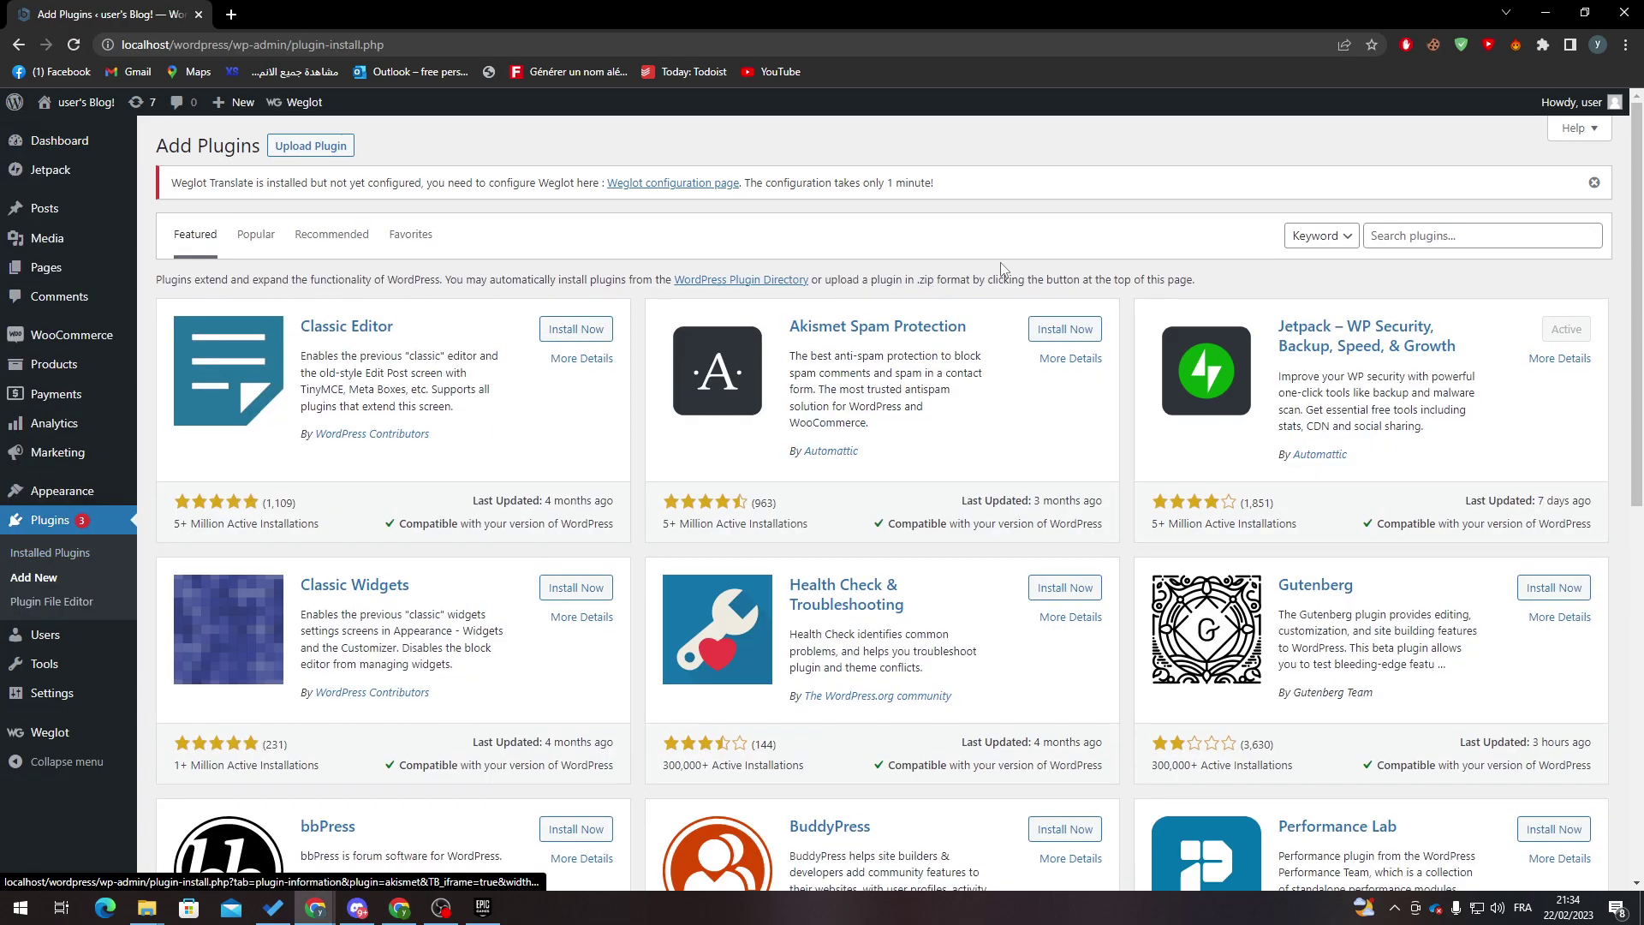
click(1411, 235)
click(1490, 275)
text(woocommerce)
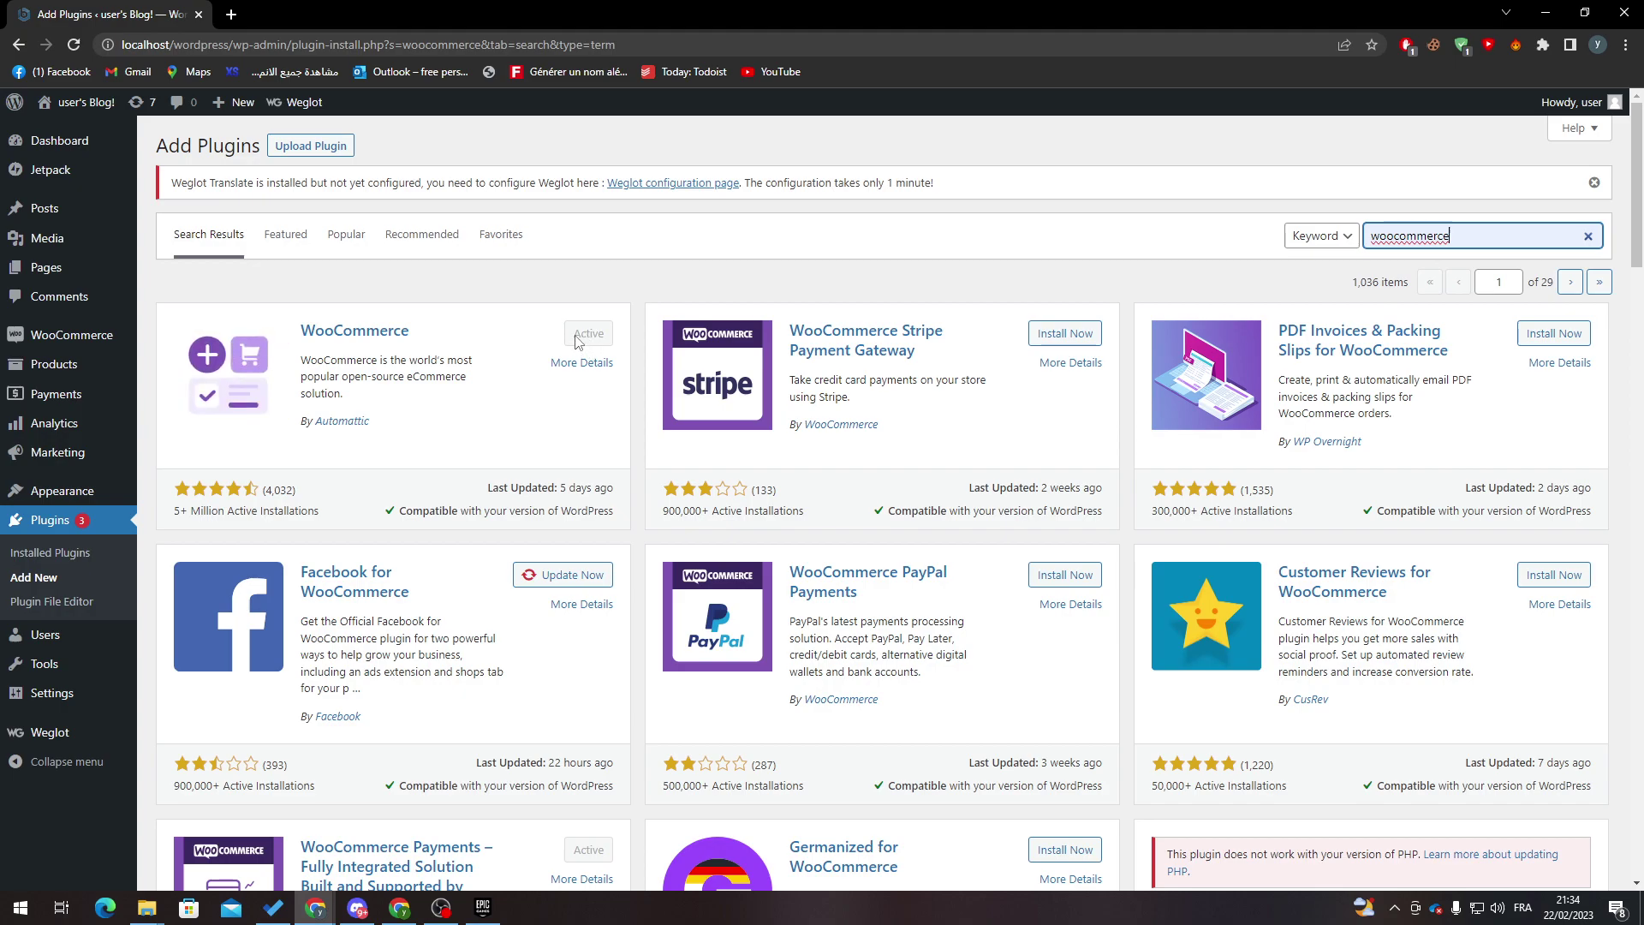
click(49, 553)
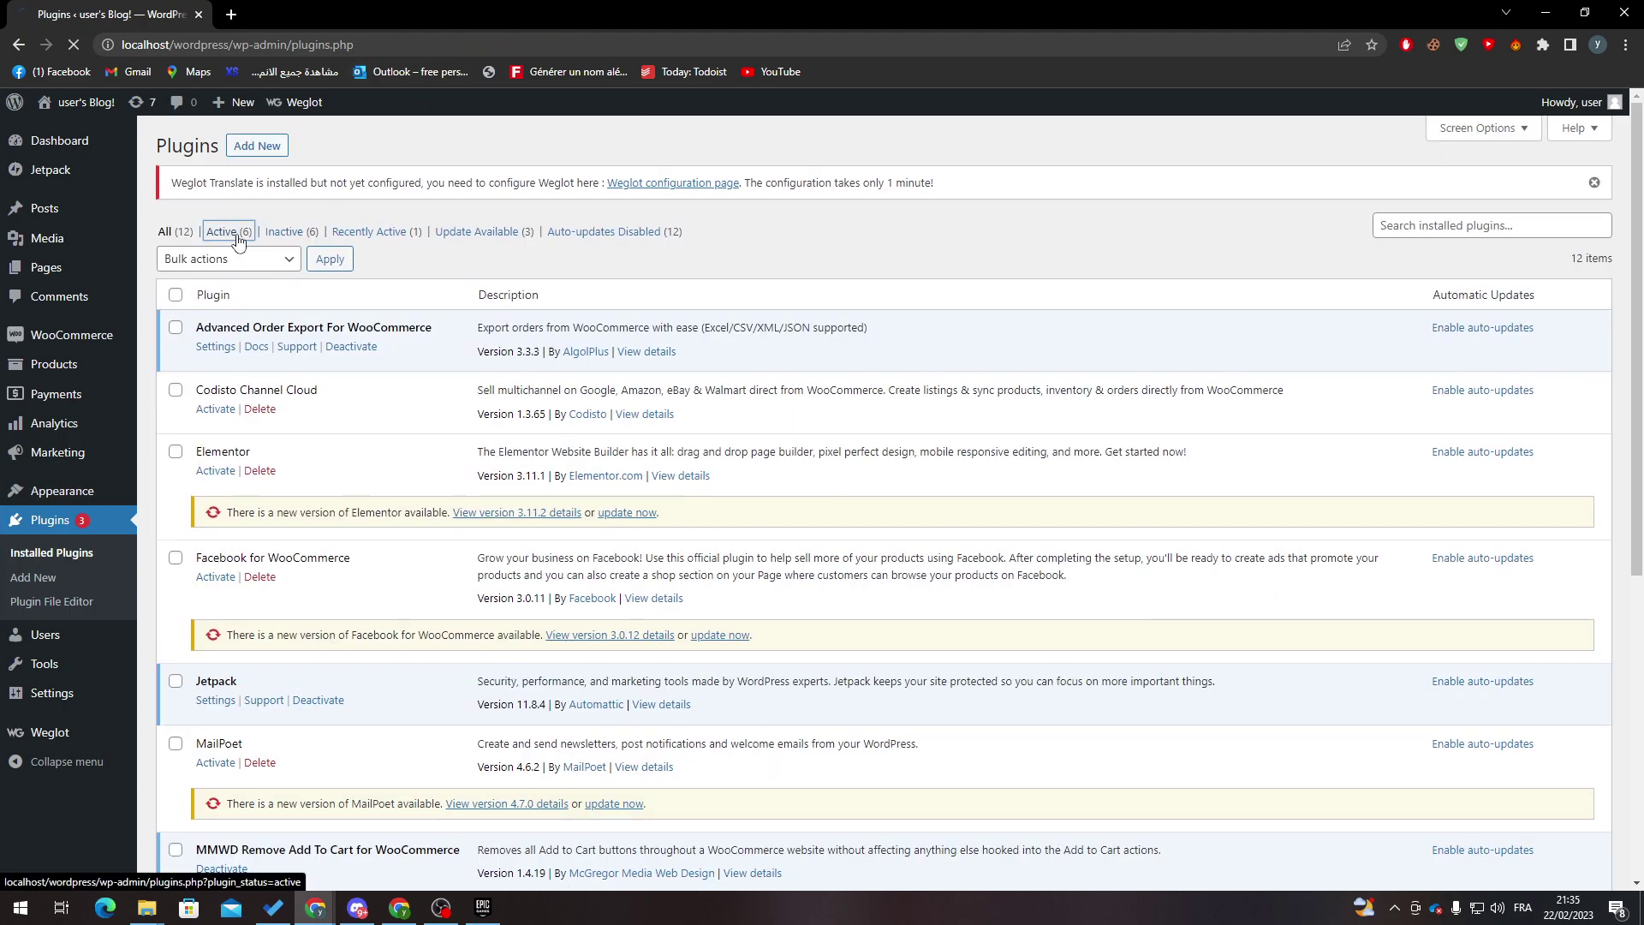
Review the Active and Inactive plugin lists, then return to the six-product list.
click(226, 232)
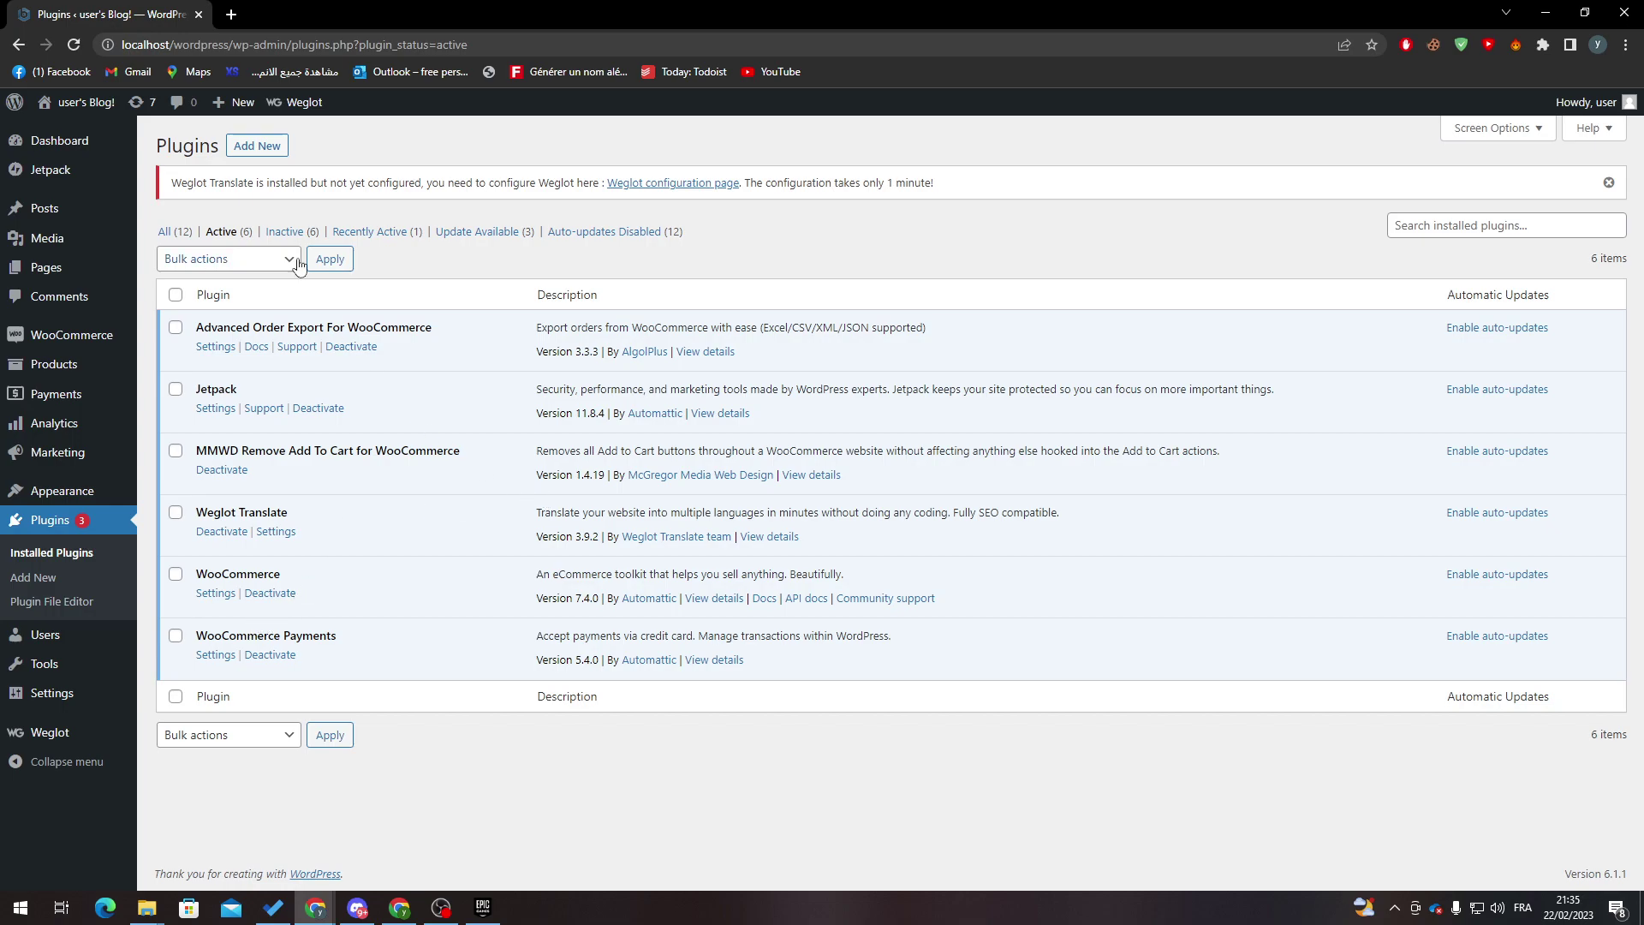
click(284, 231)
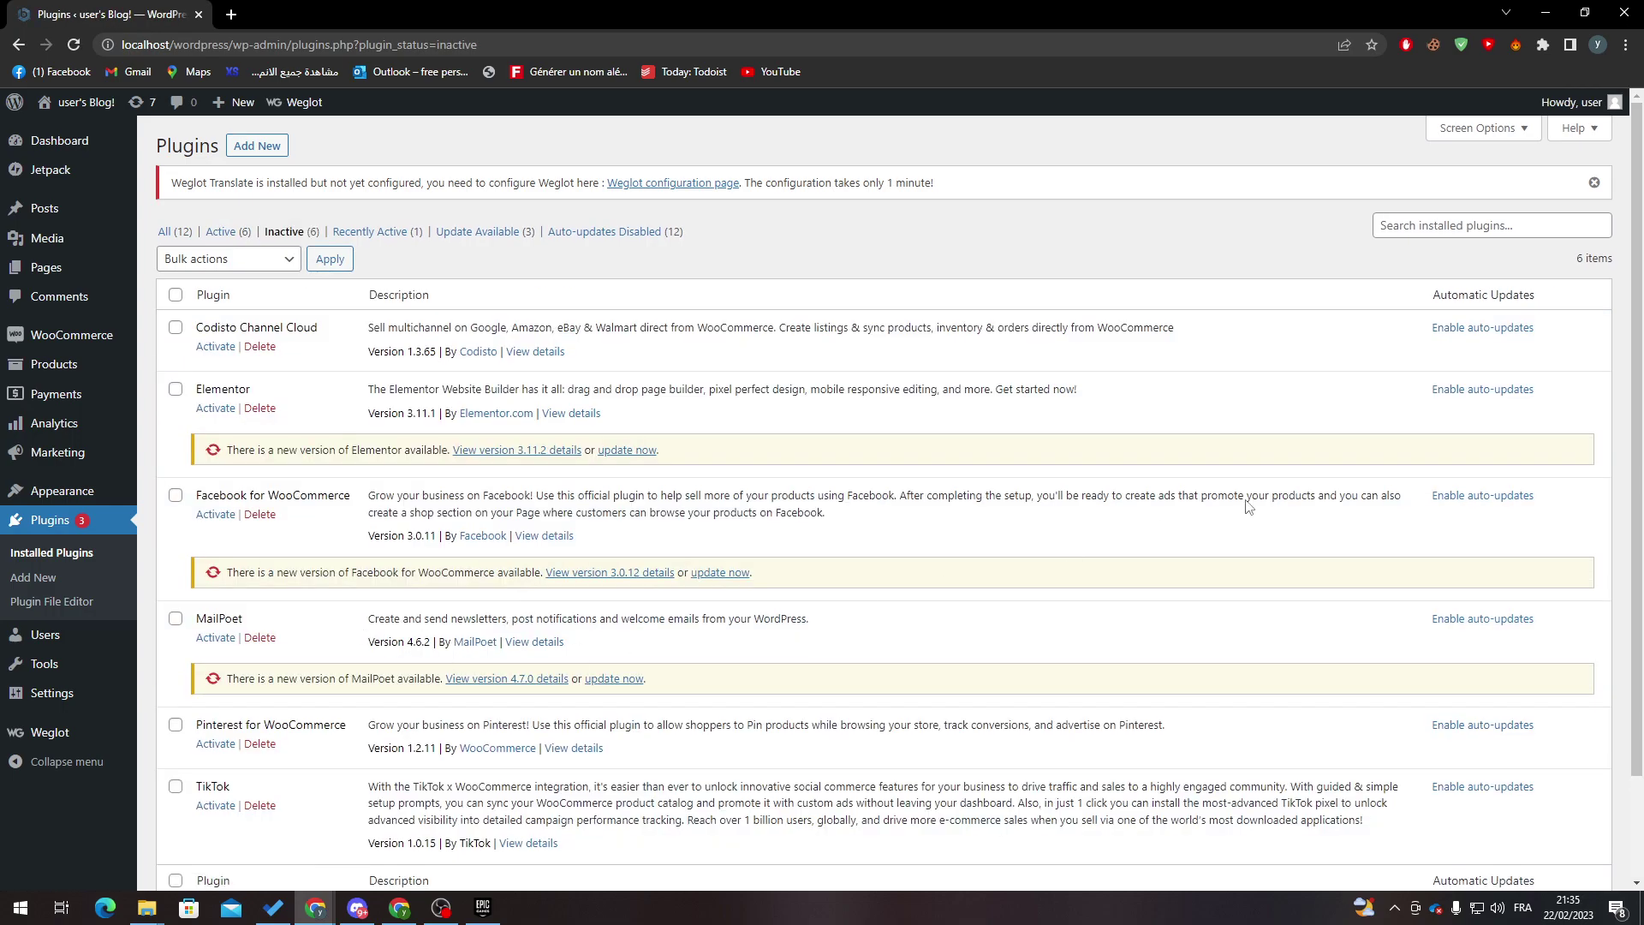
scroll(1246, 507, down, 2)
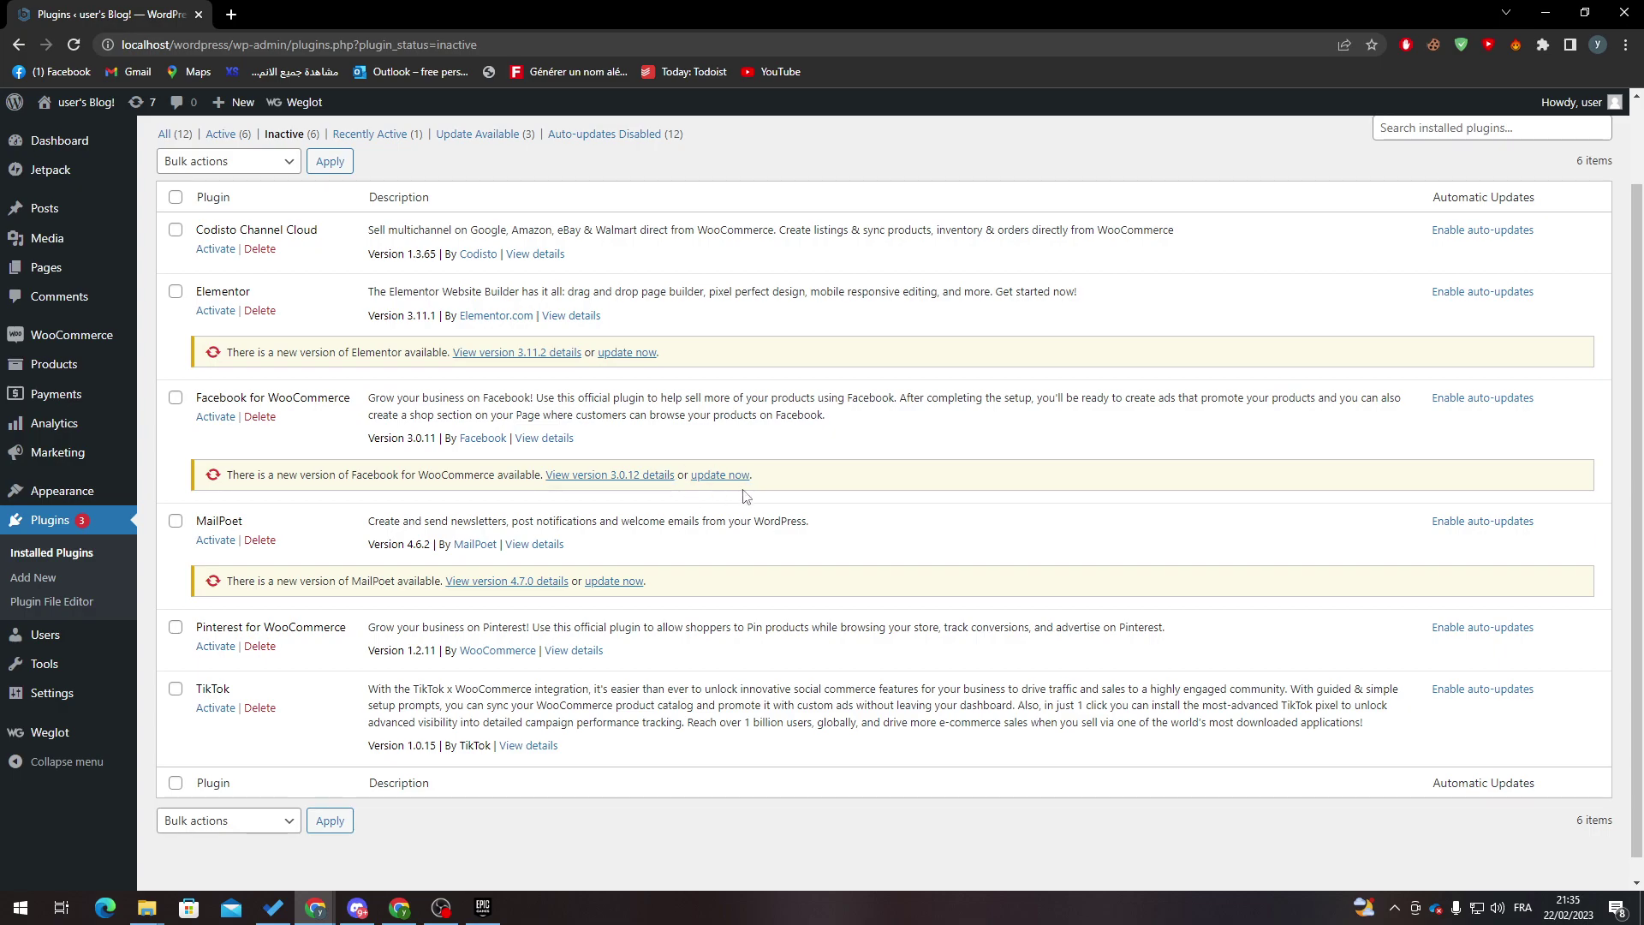
scroll(746, 497, up, 2)
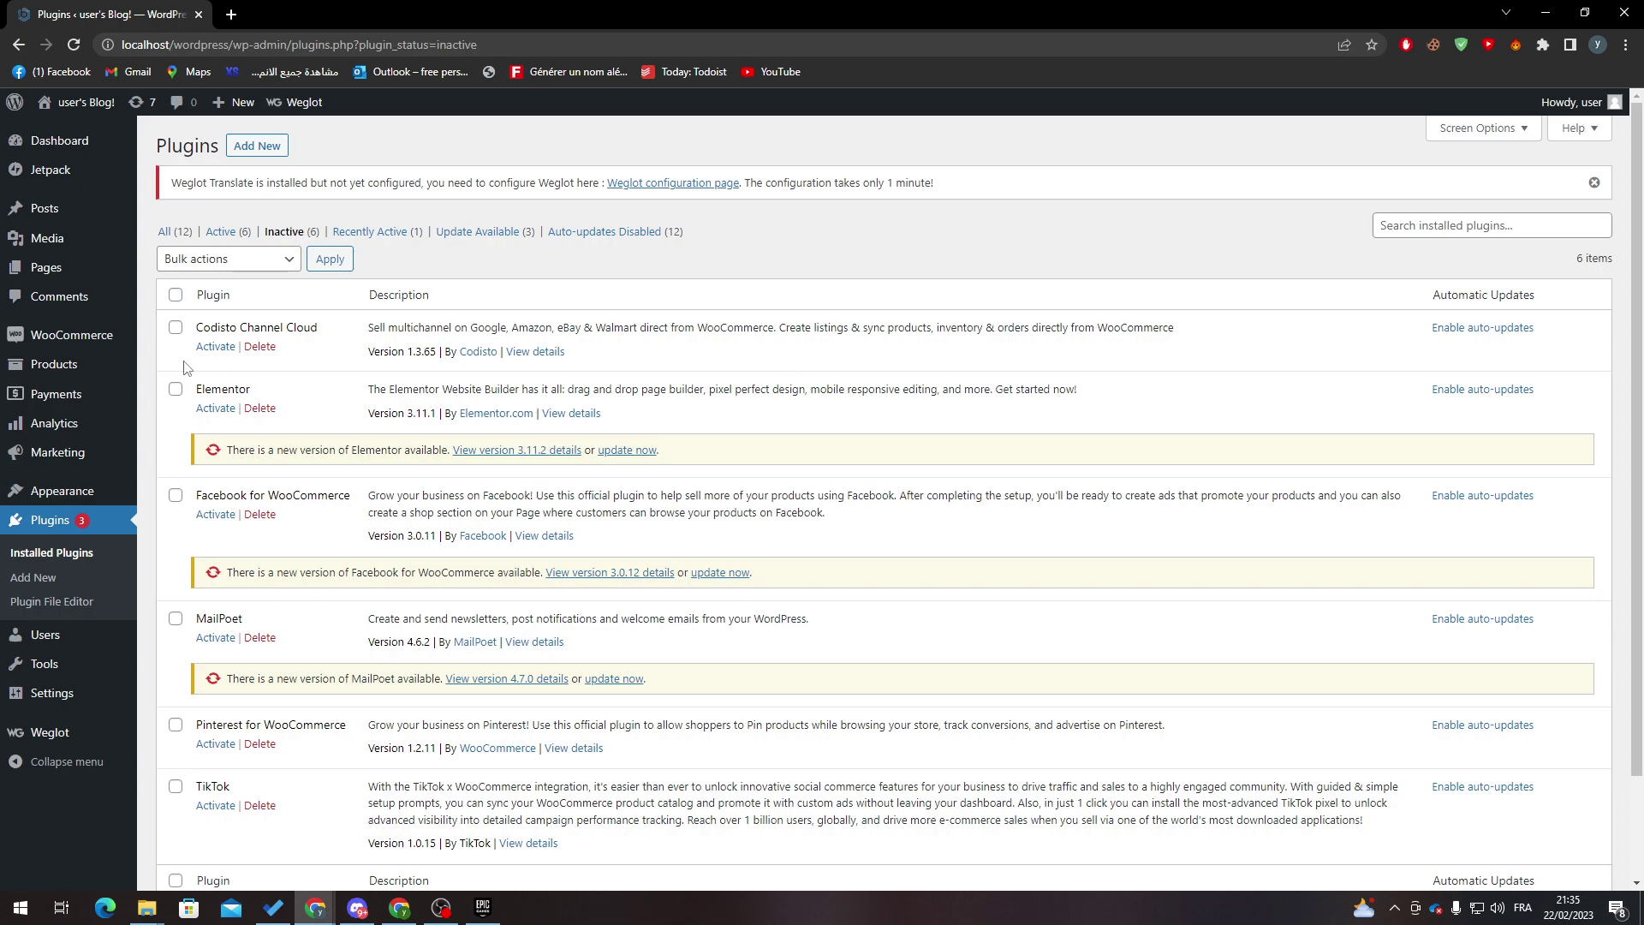
click(54, 364)
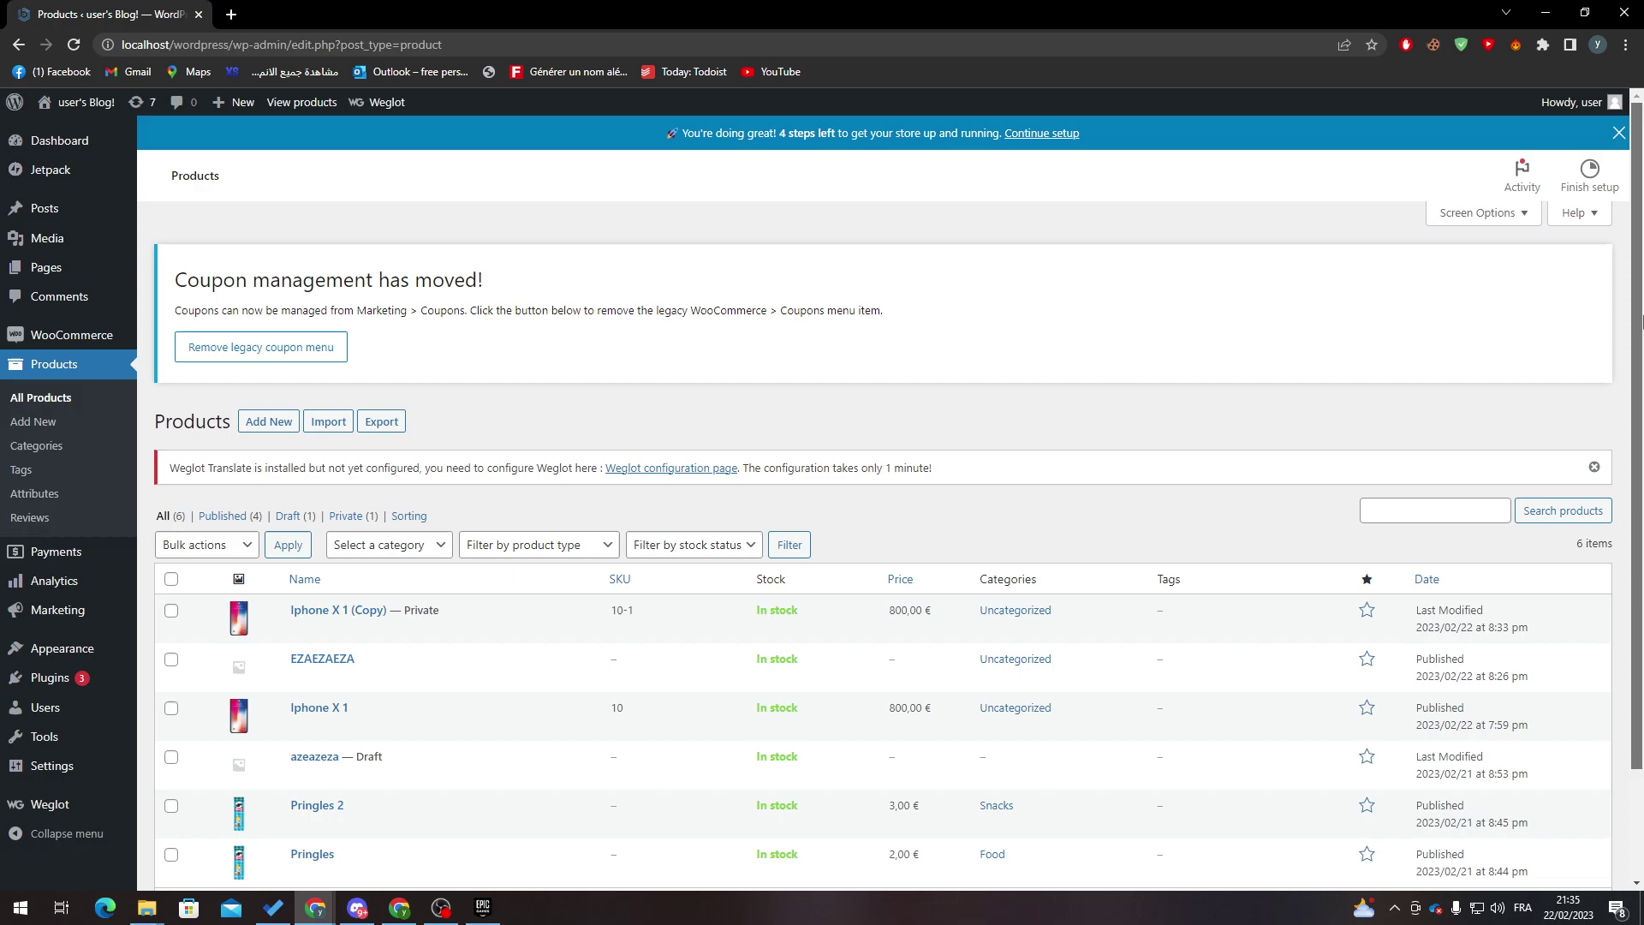
scroll(899, 603, down, 1)
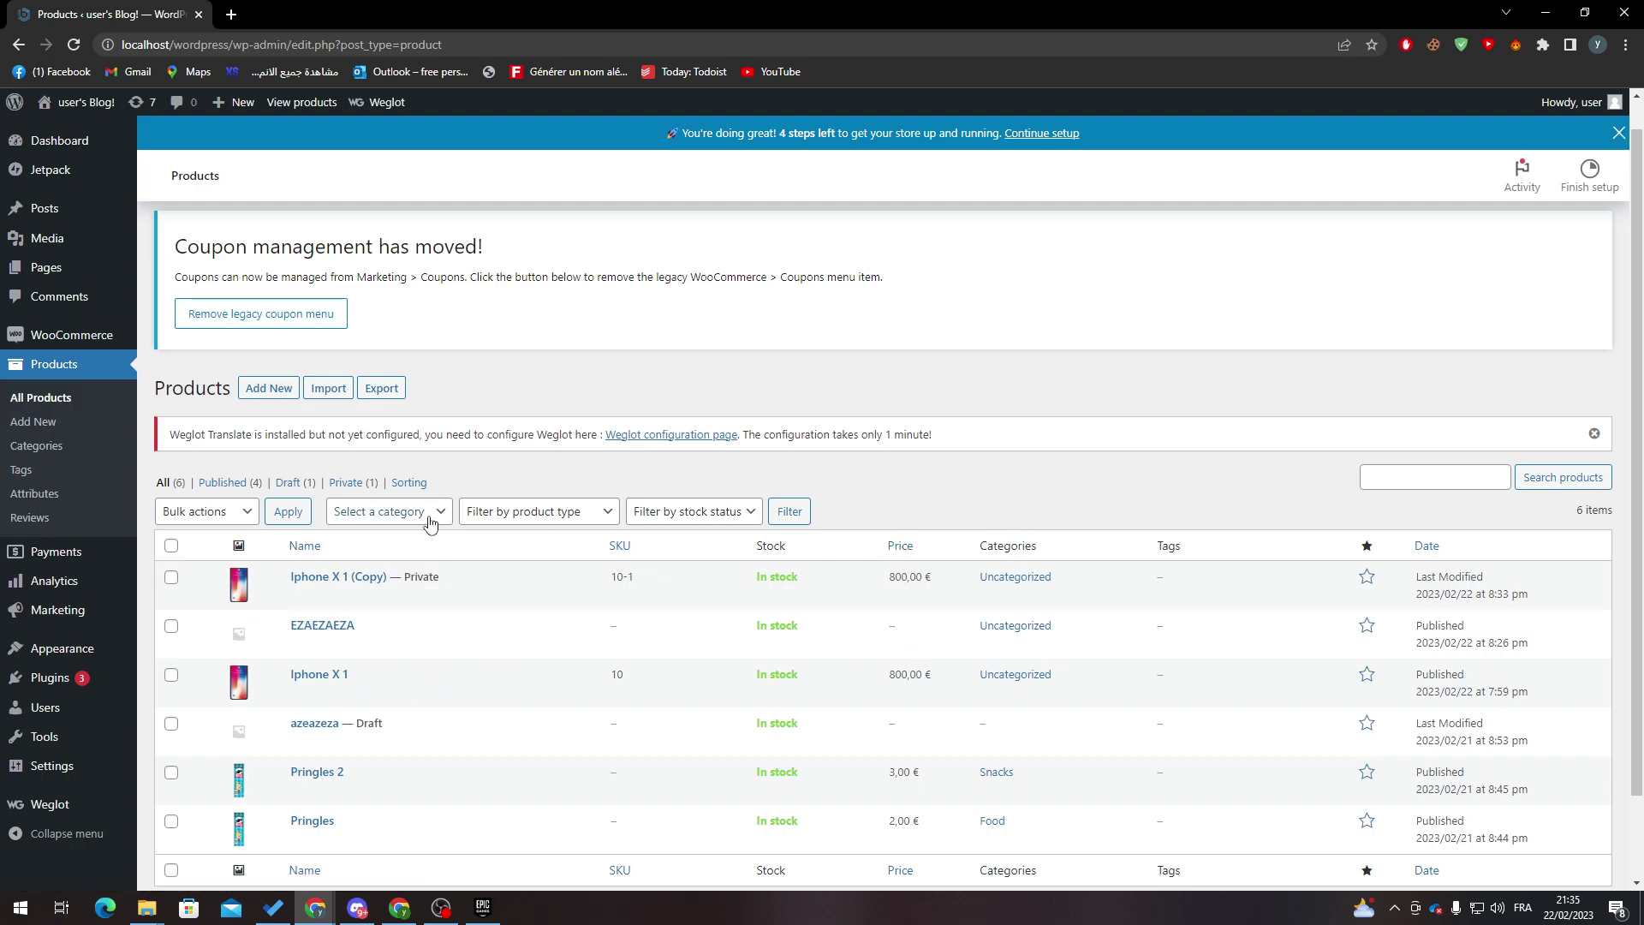
Check the category, product type and stock filters, then sort products by ascending price.
click(537, 512)
click(386, 511)
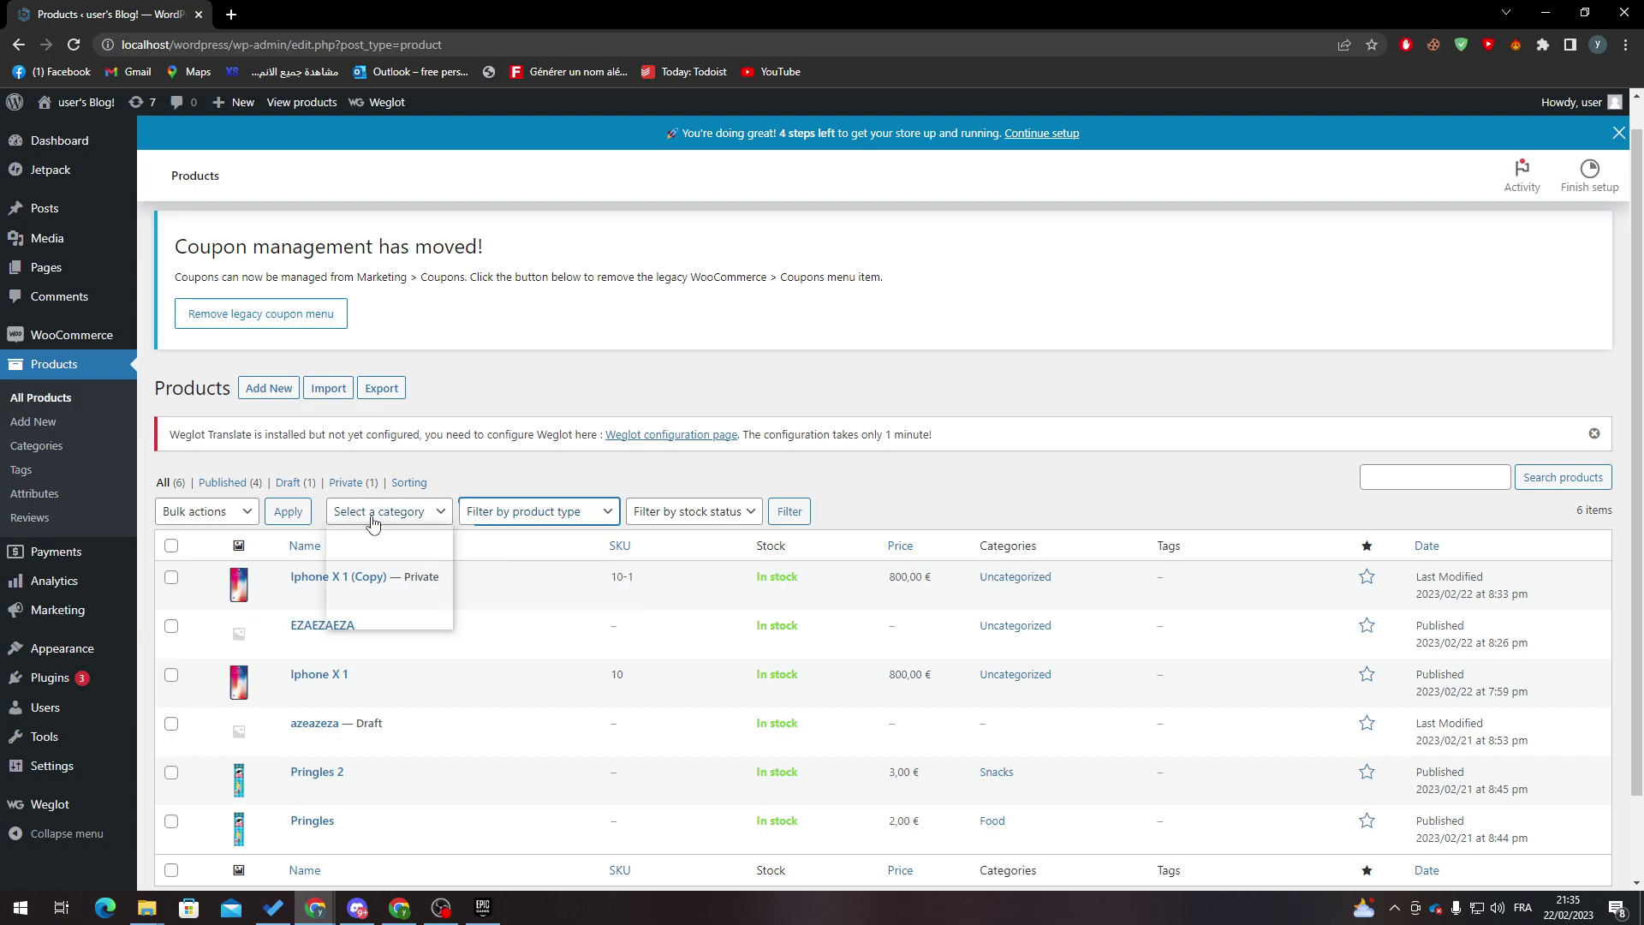
click(682, 512)
click(681, 511)
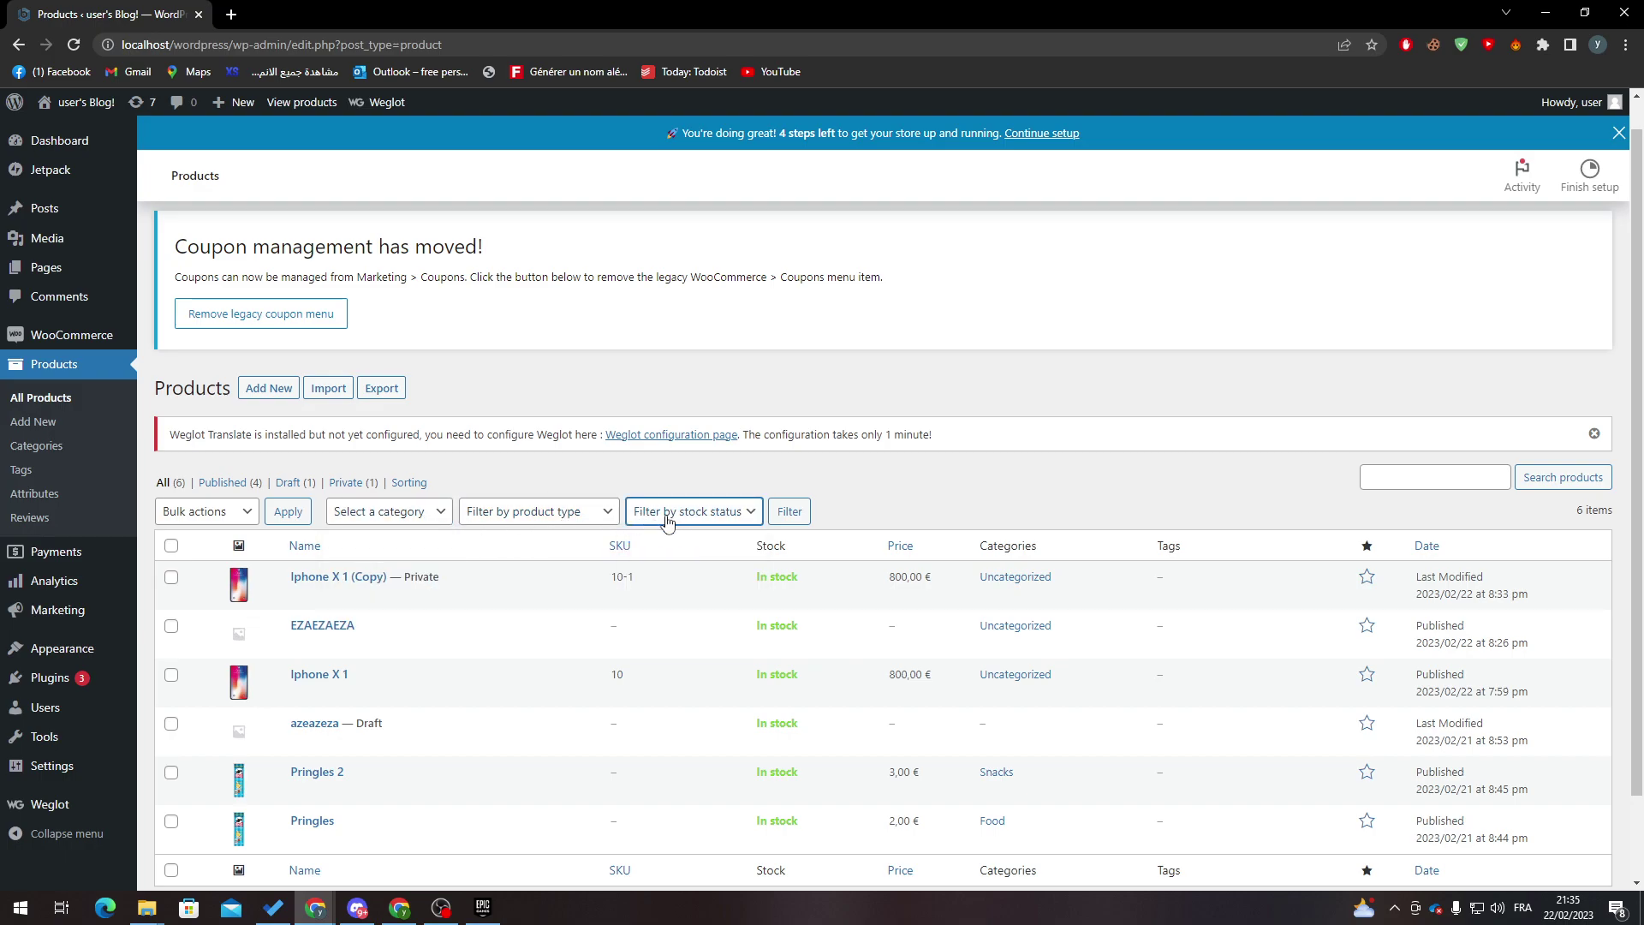
click(906, 546)
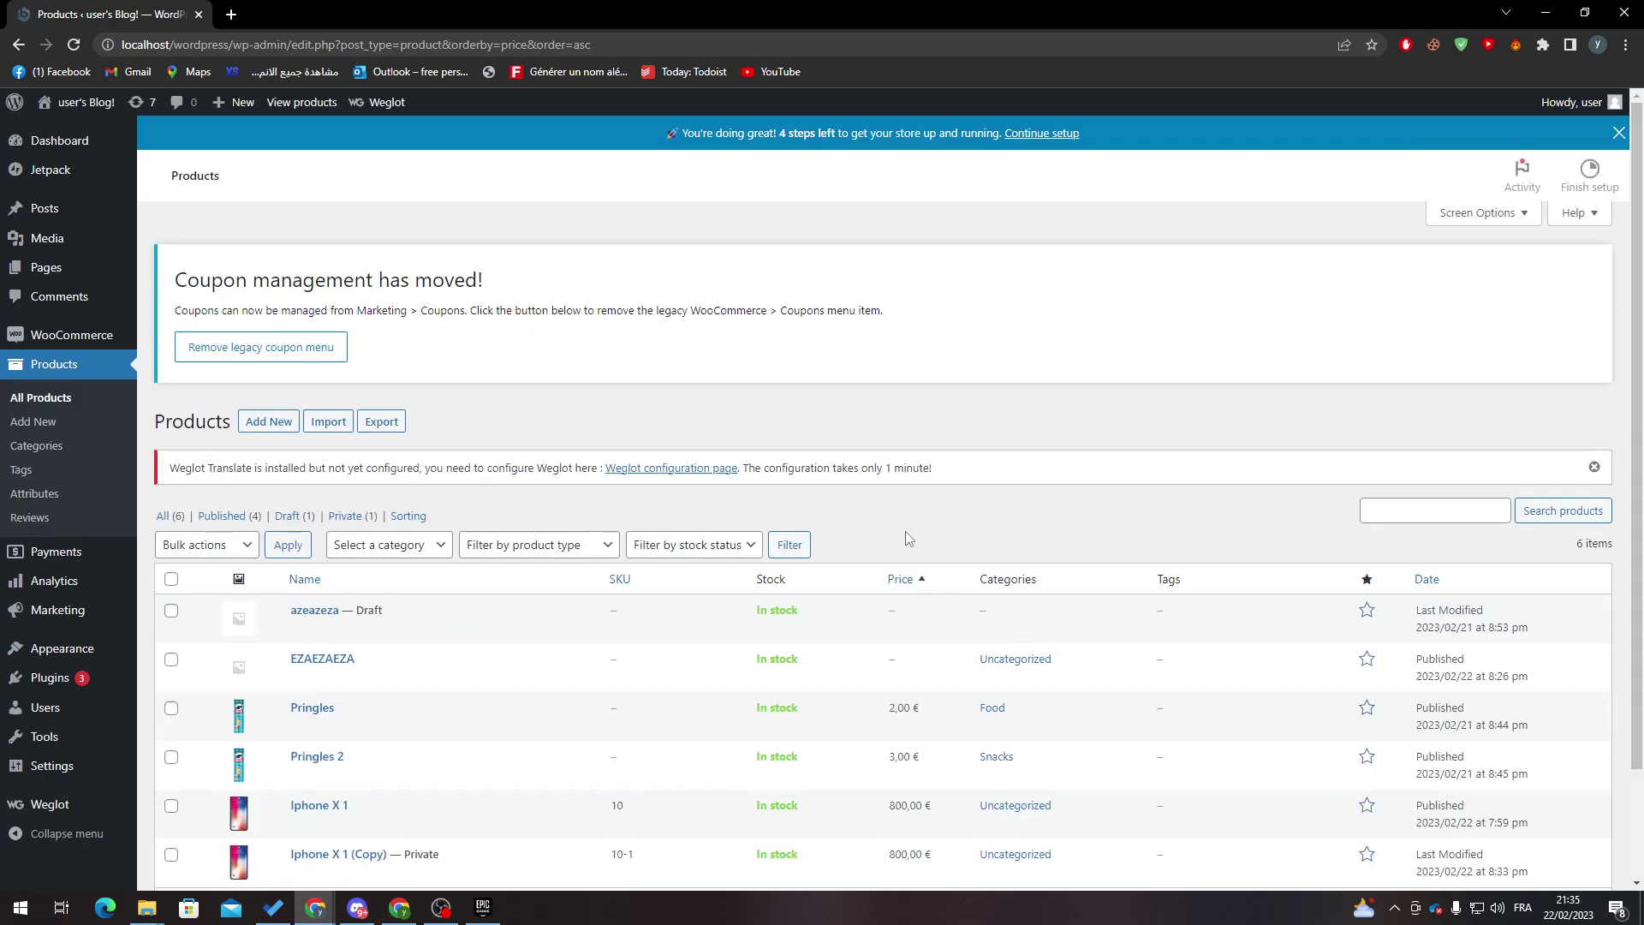
scroll(715, 494, down, 1)
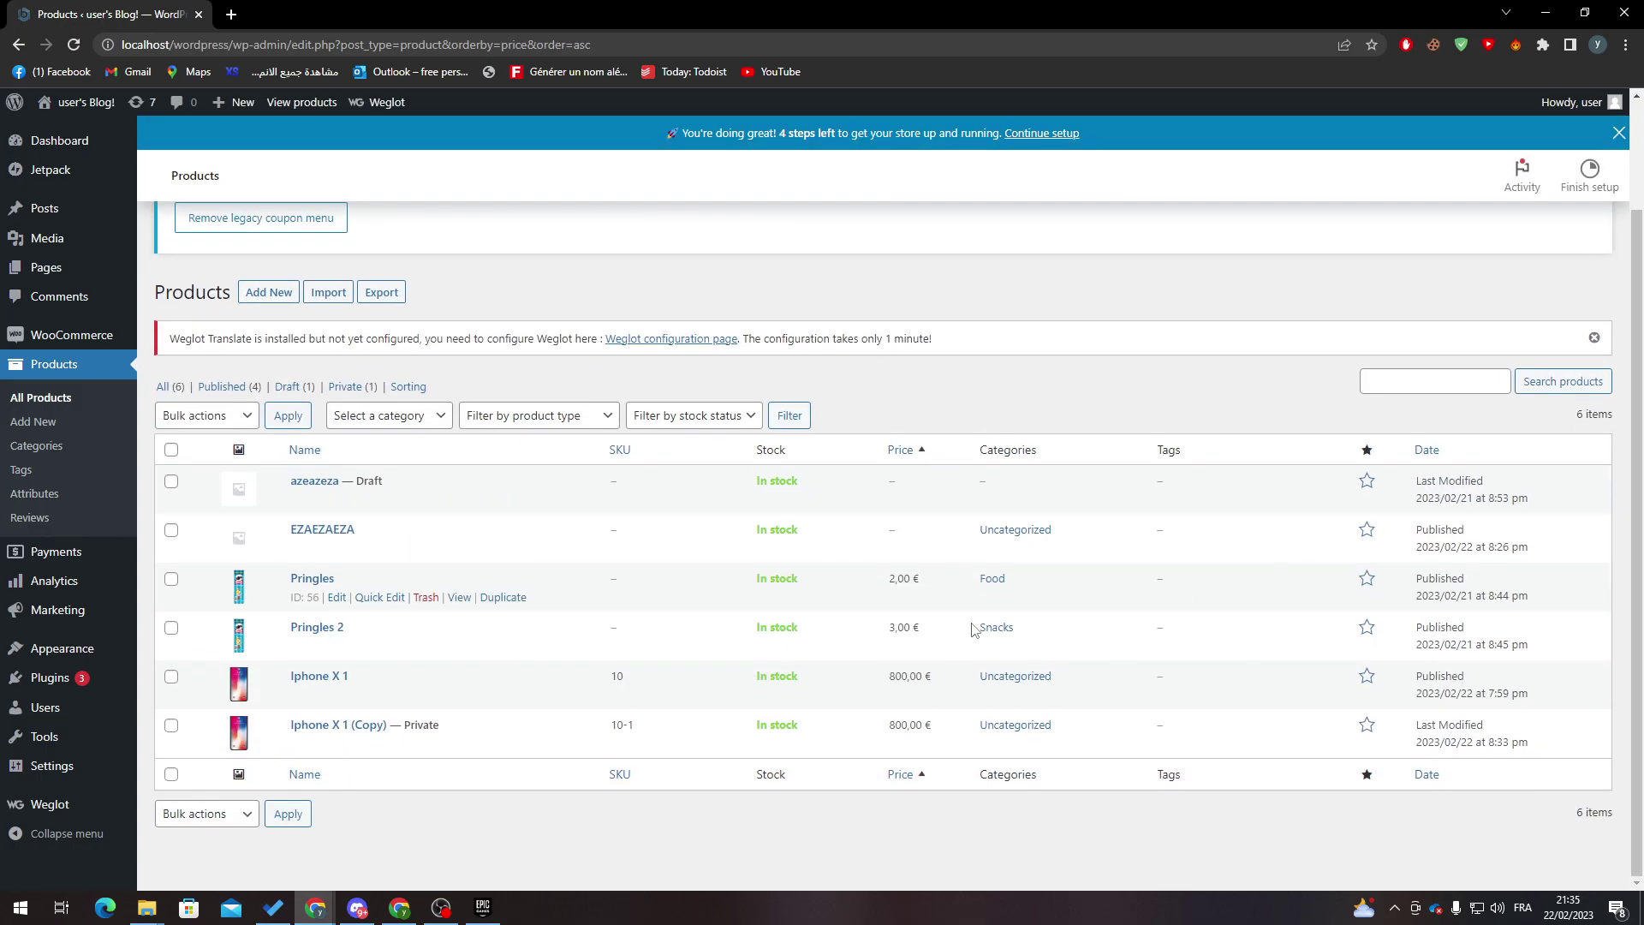
Clear Pringles' regular price of 2, update it, and view its storefront page.
click(335, 598)
scroll(668, 451, down, 3)
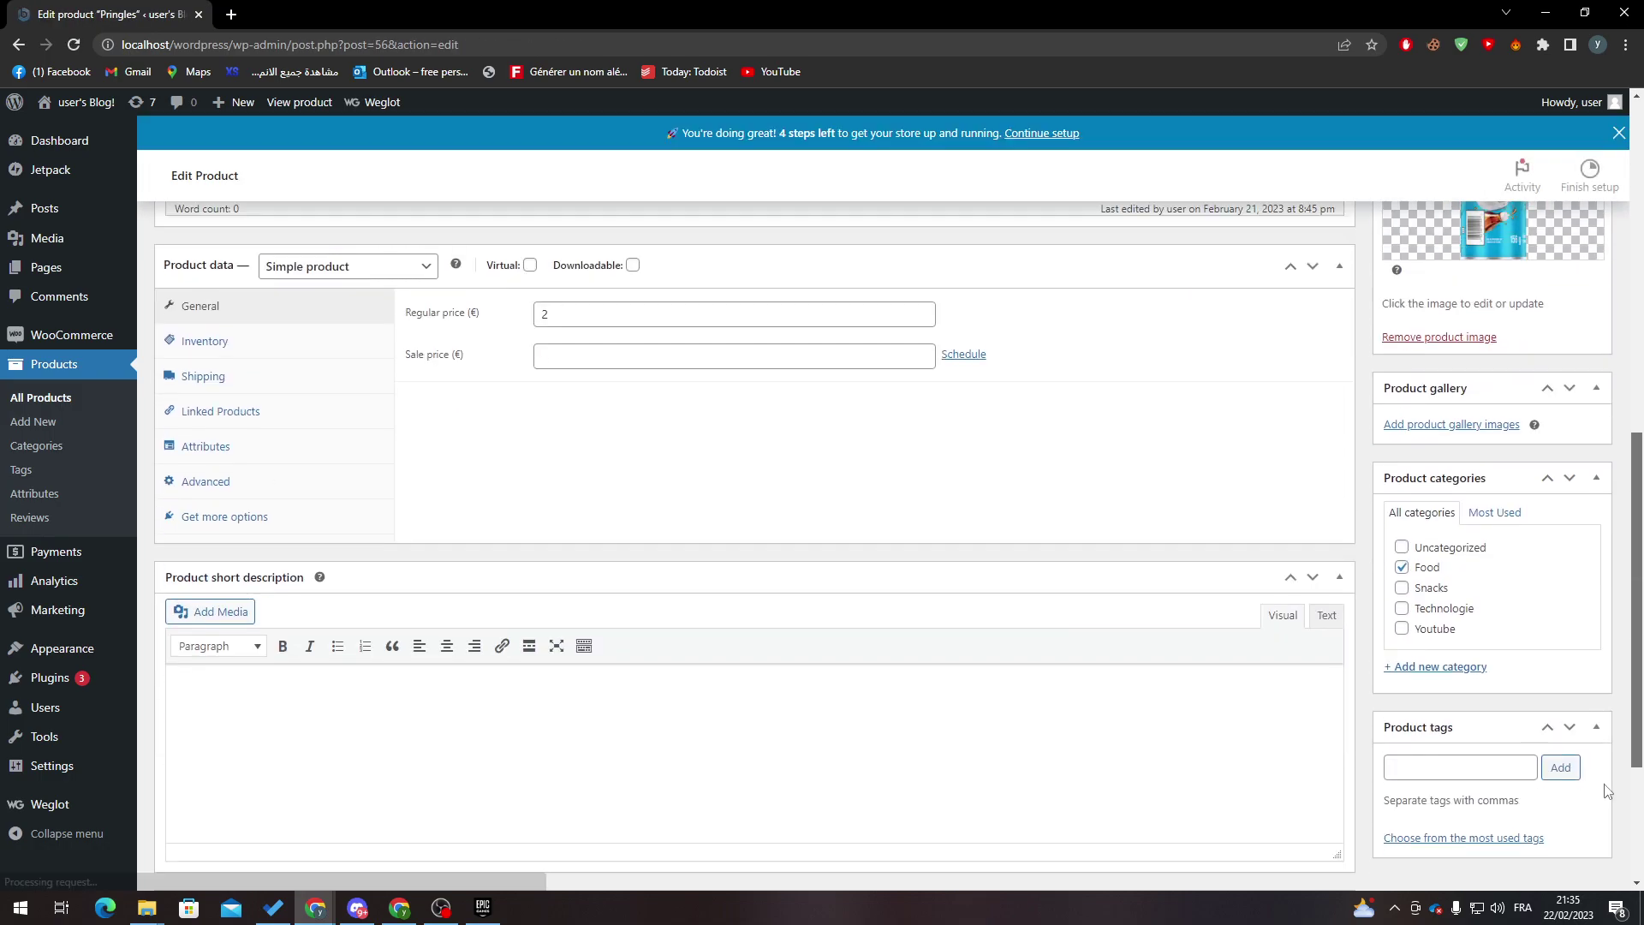
scroll(668, 450, up, 1)
click(733, 423)
click(597, 538)
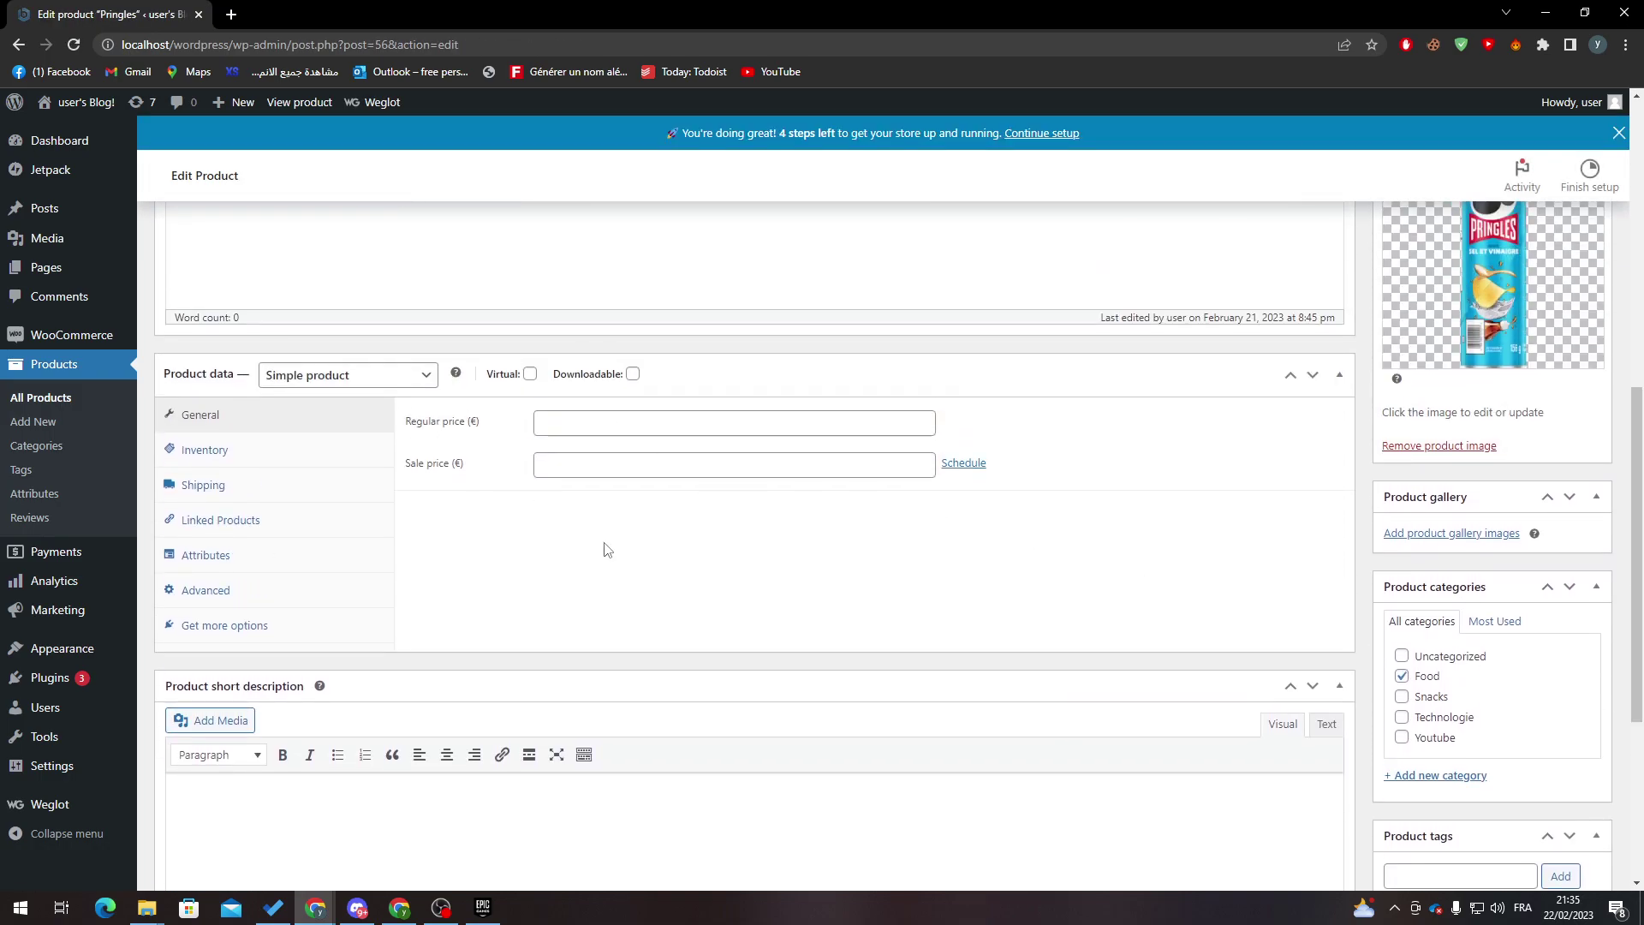
scroll(597, 537, up, 5)
click(1573, 747)
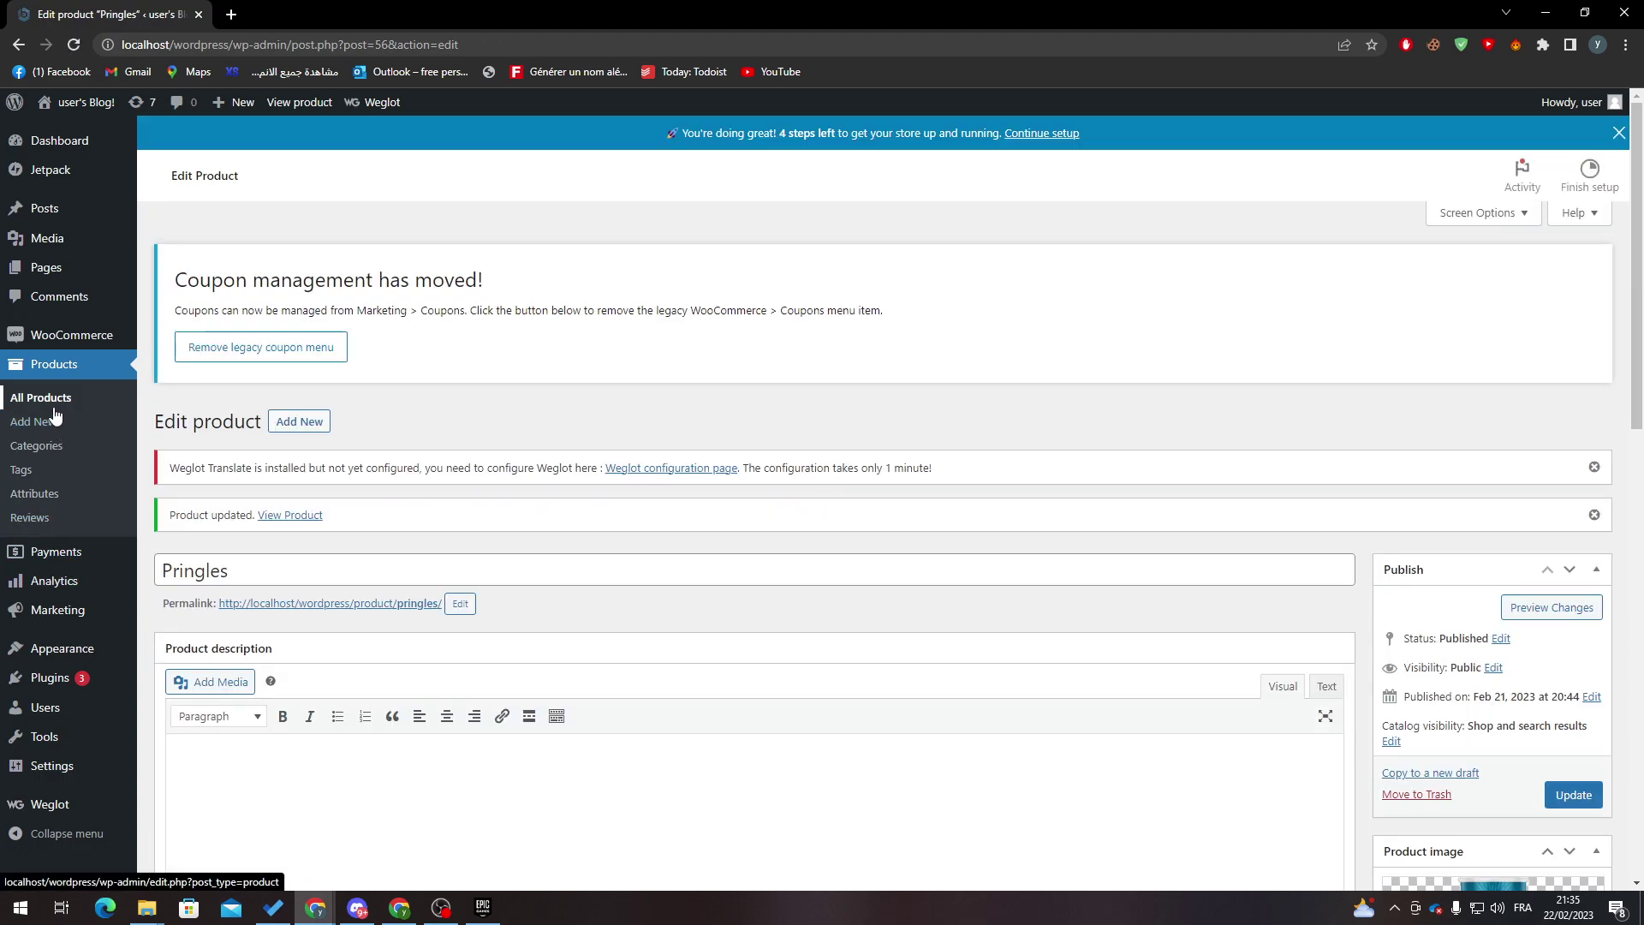
click(377, 607)
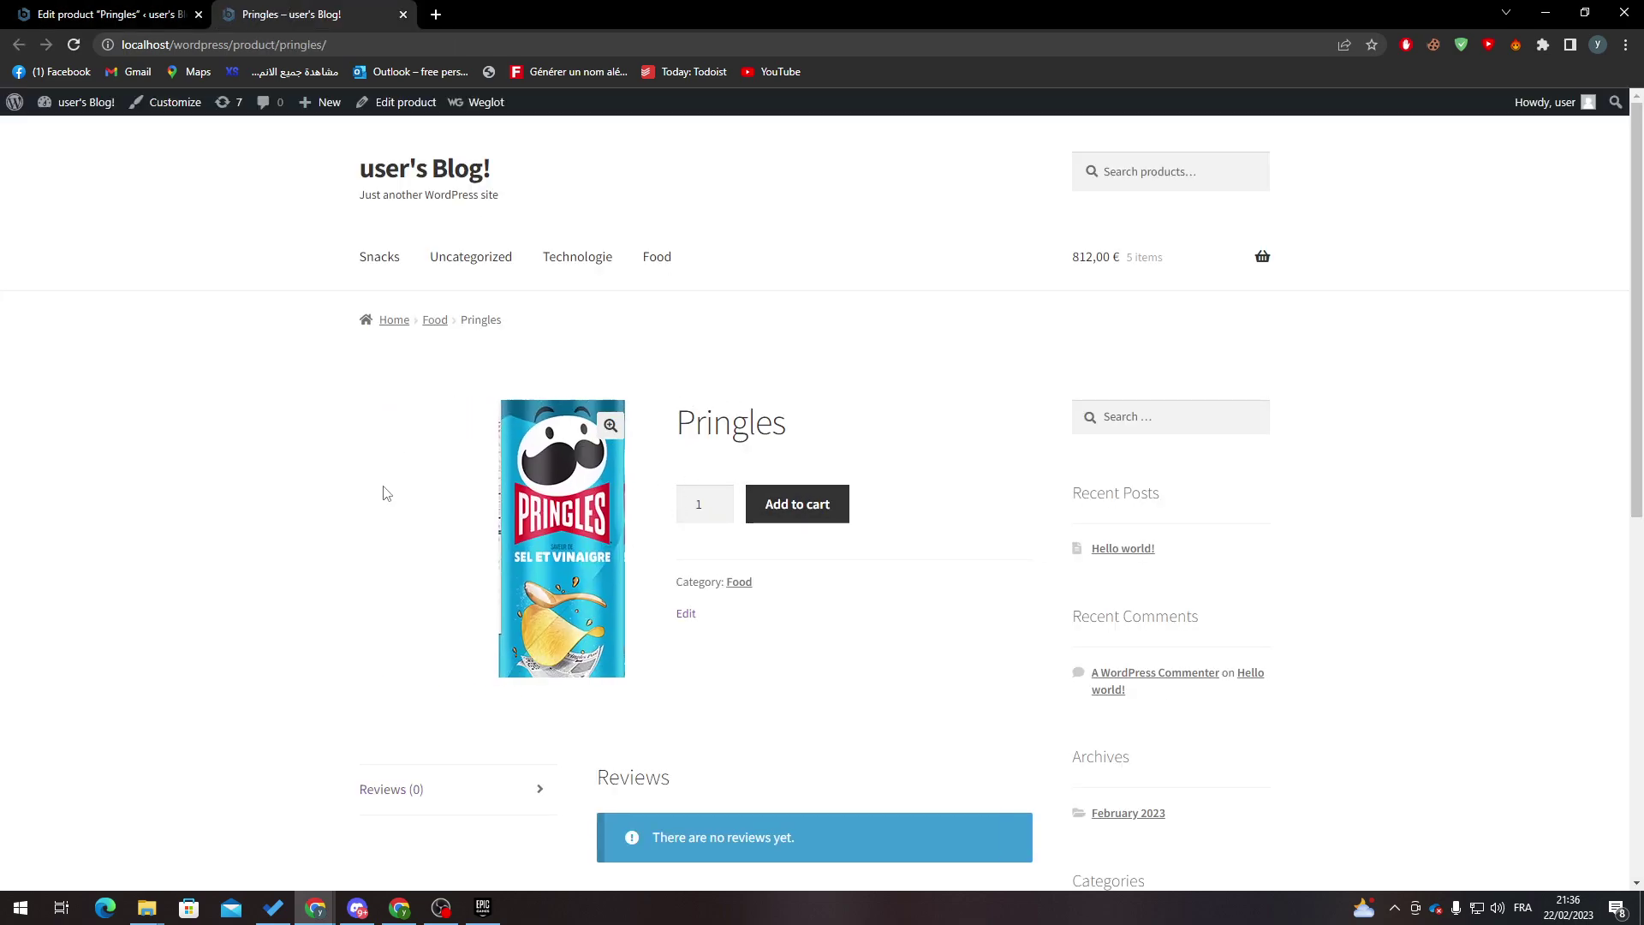
Add Pringles to cart, remove Iphone X 1 and Pringles 2, and attempt a 0,00 € order.
click(797, 504)
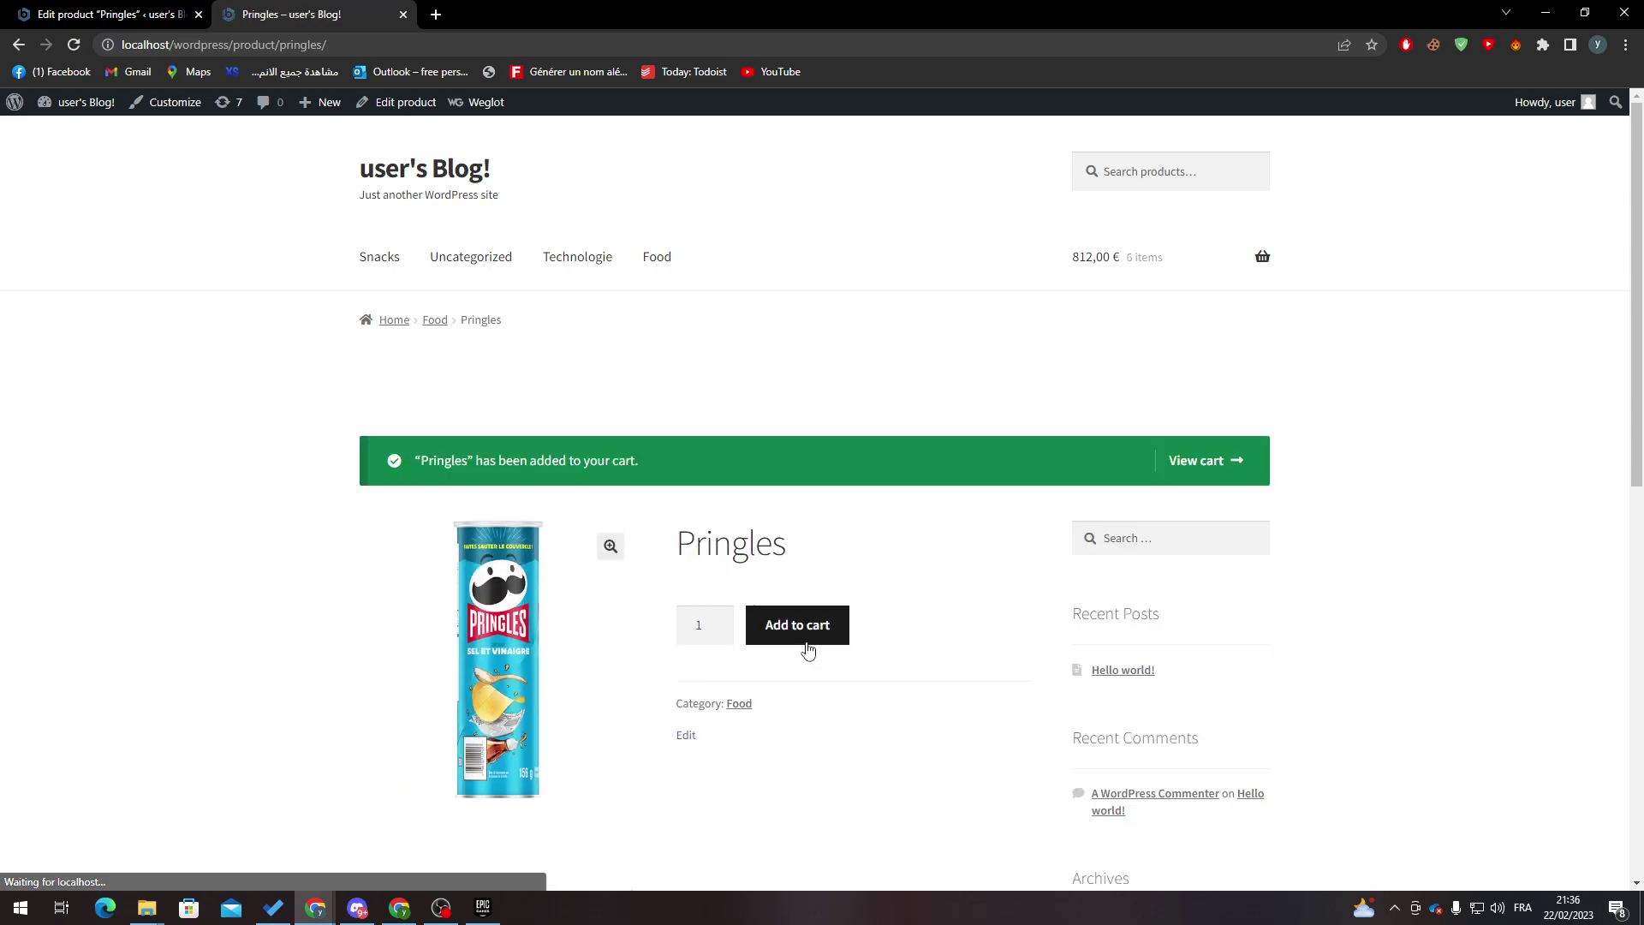
click(1199, 470)
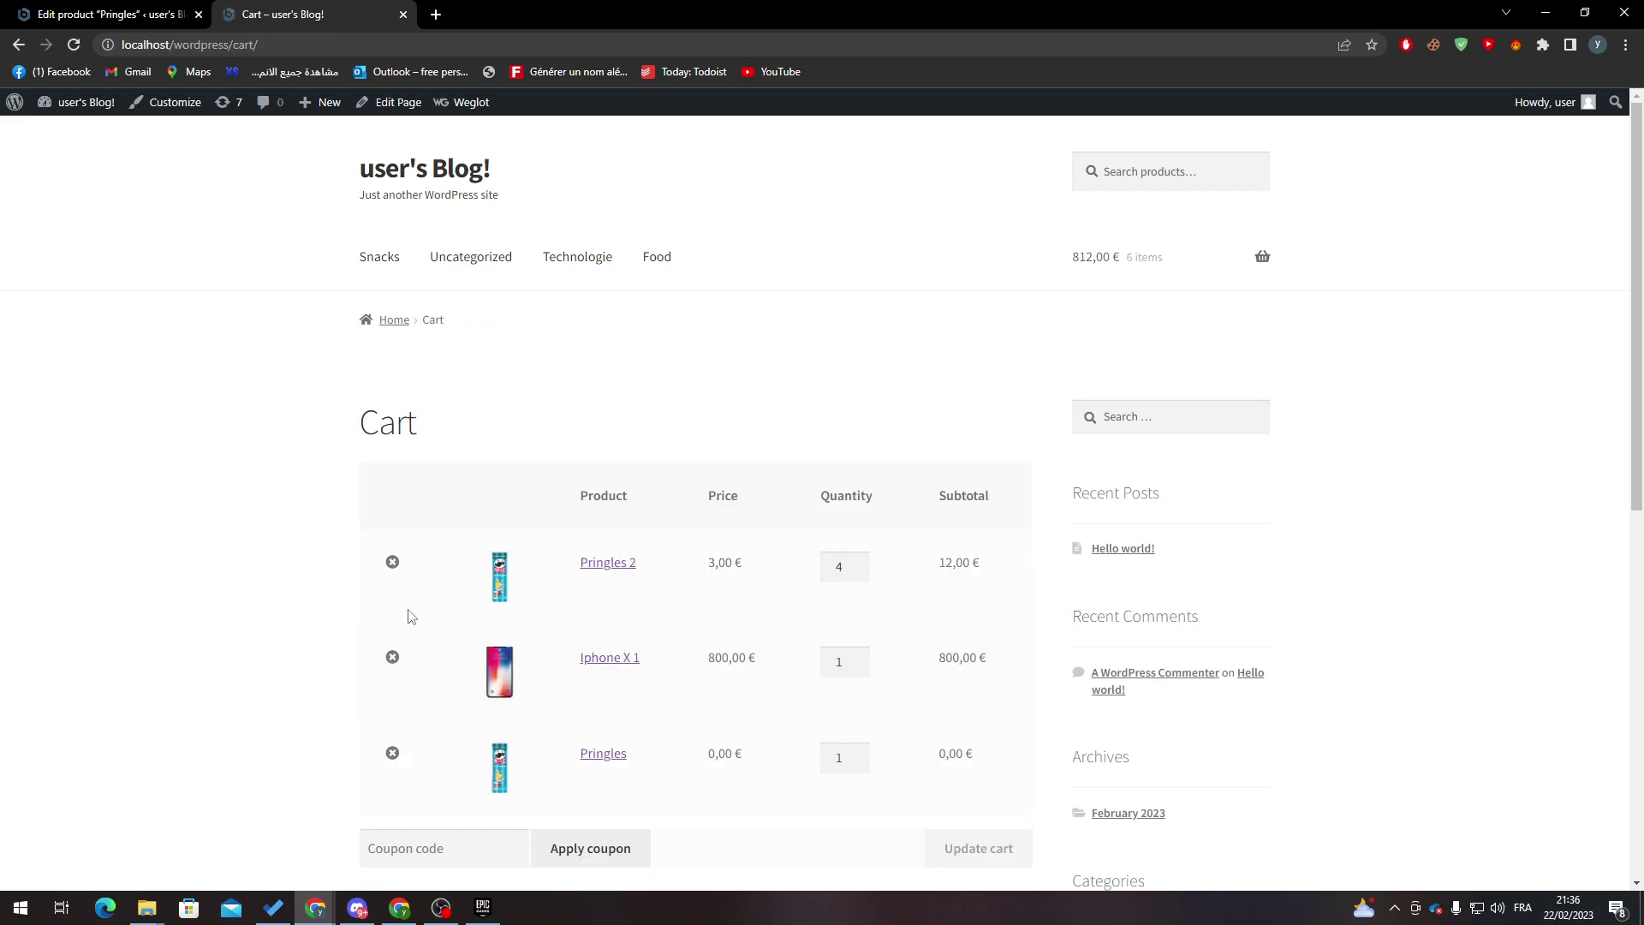
click(391, 657)
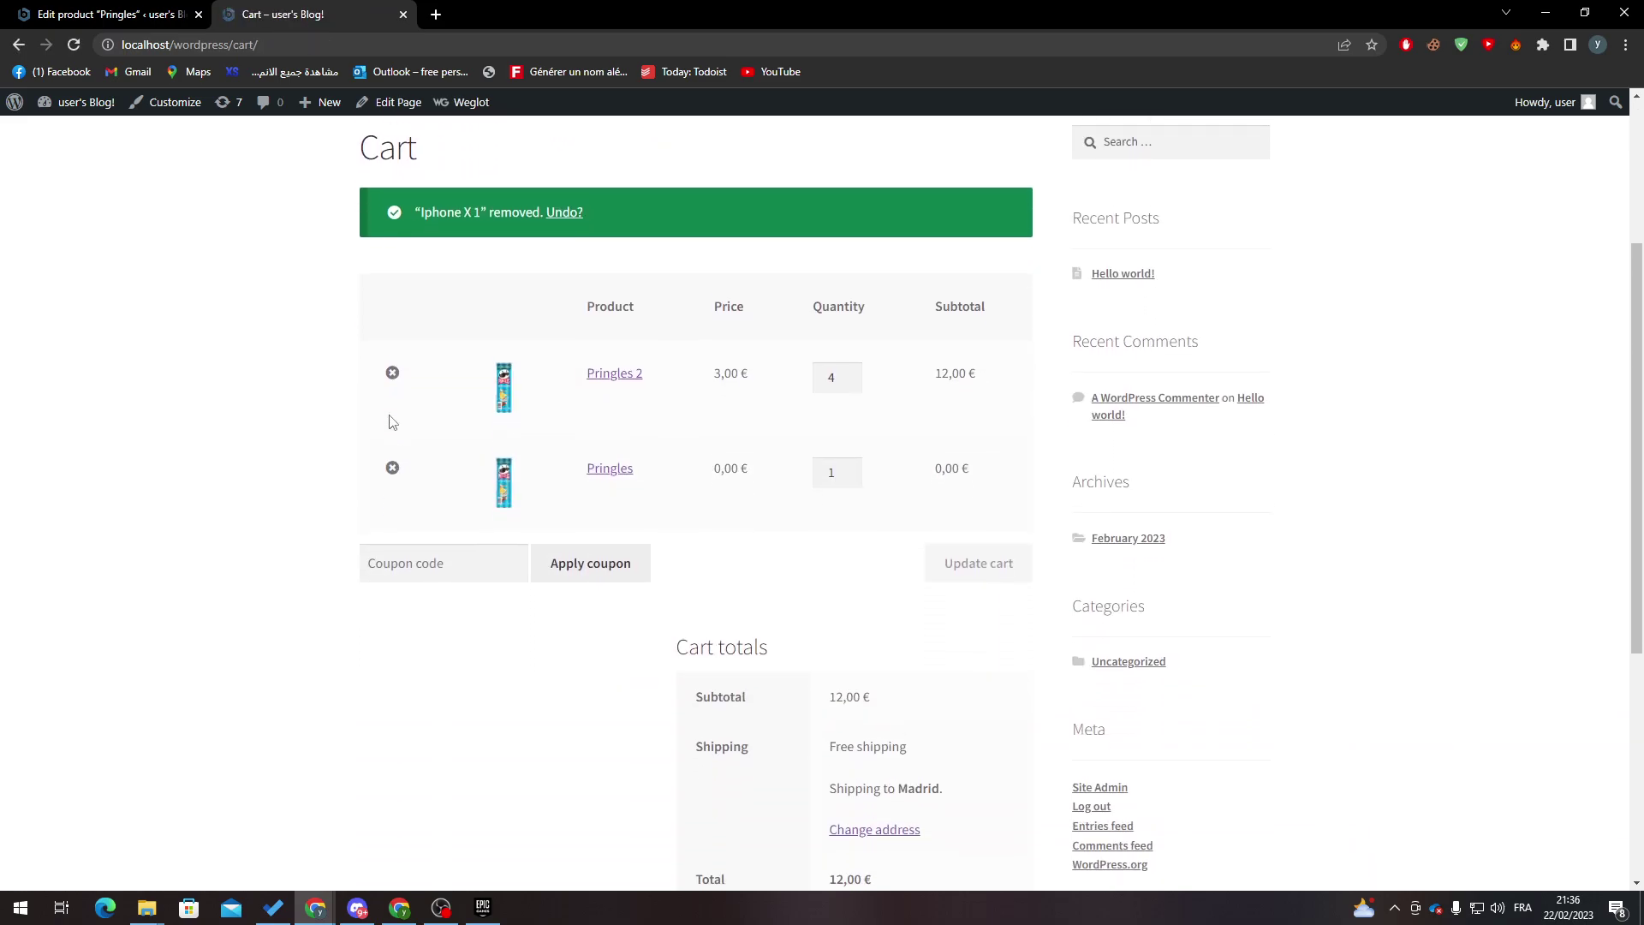
click(391, 372)
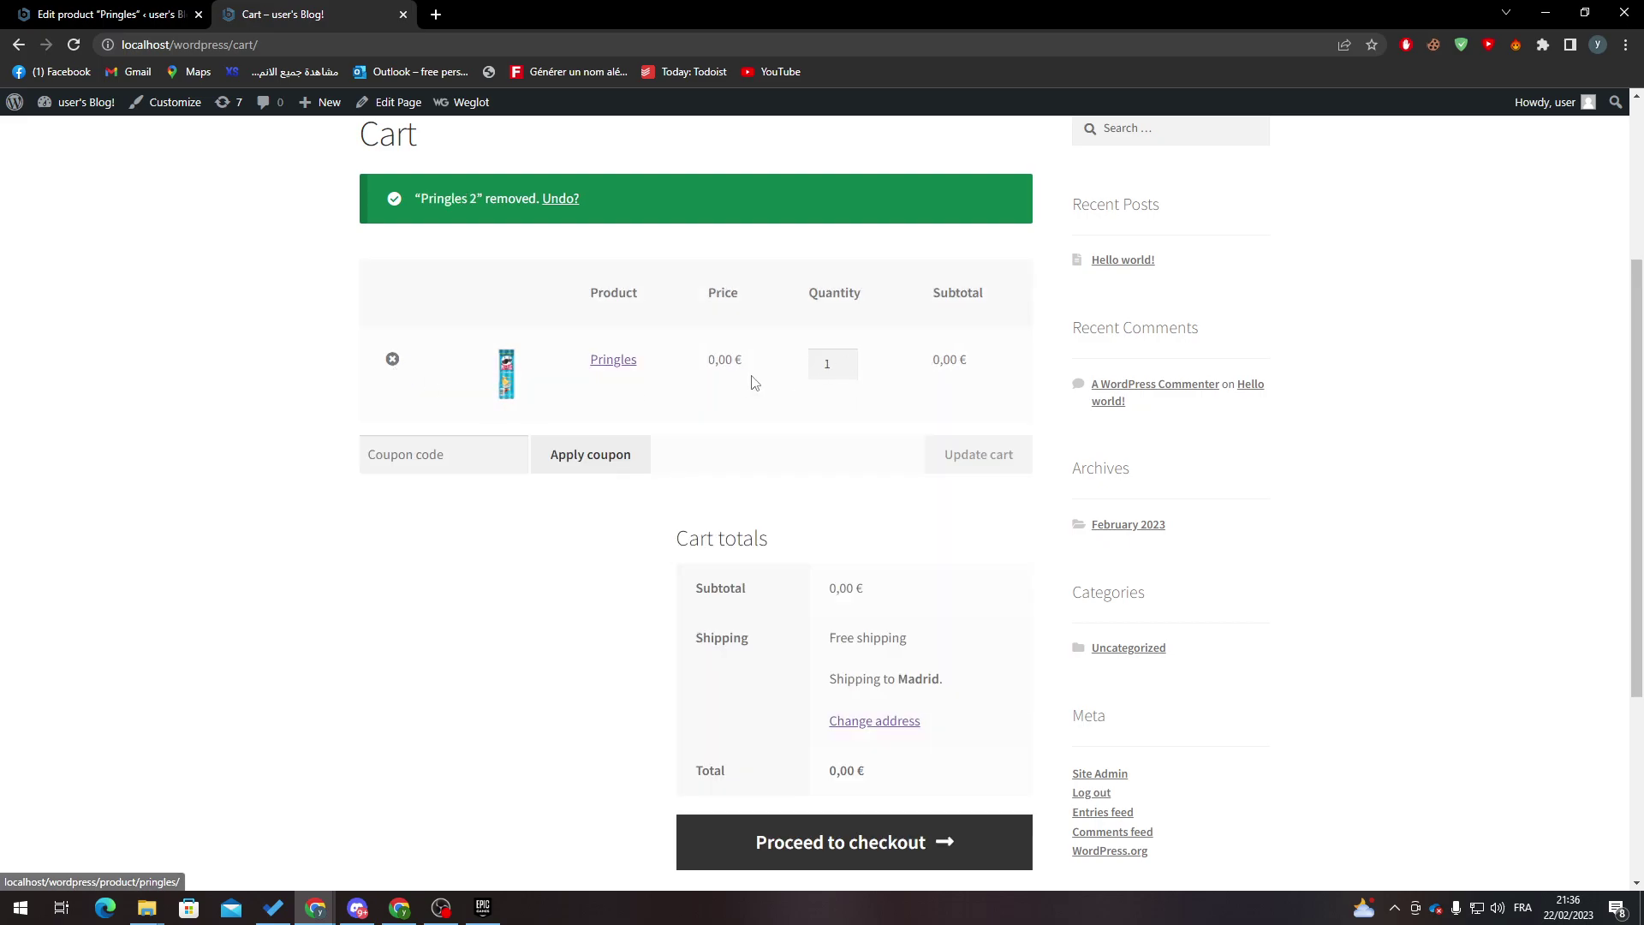
click(919, 841)
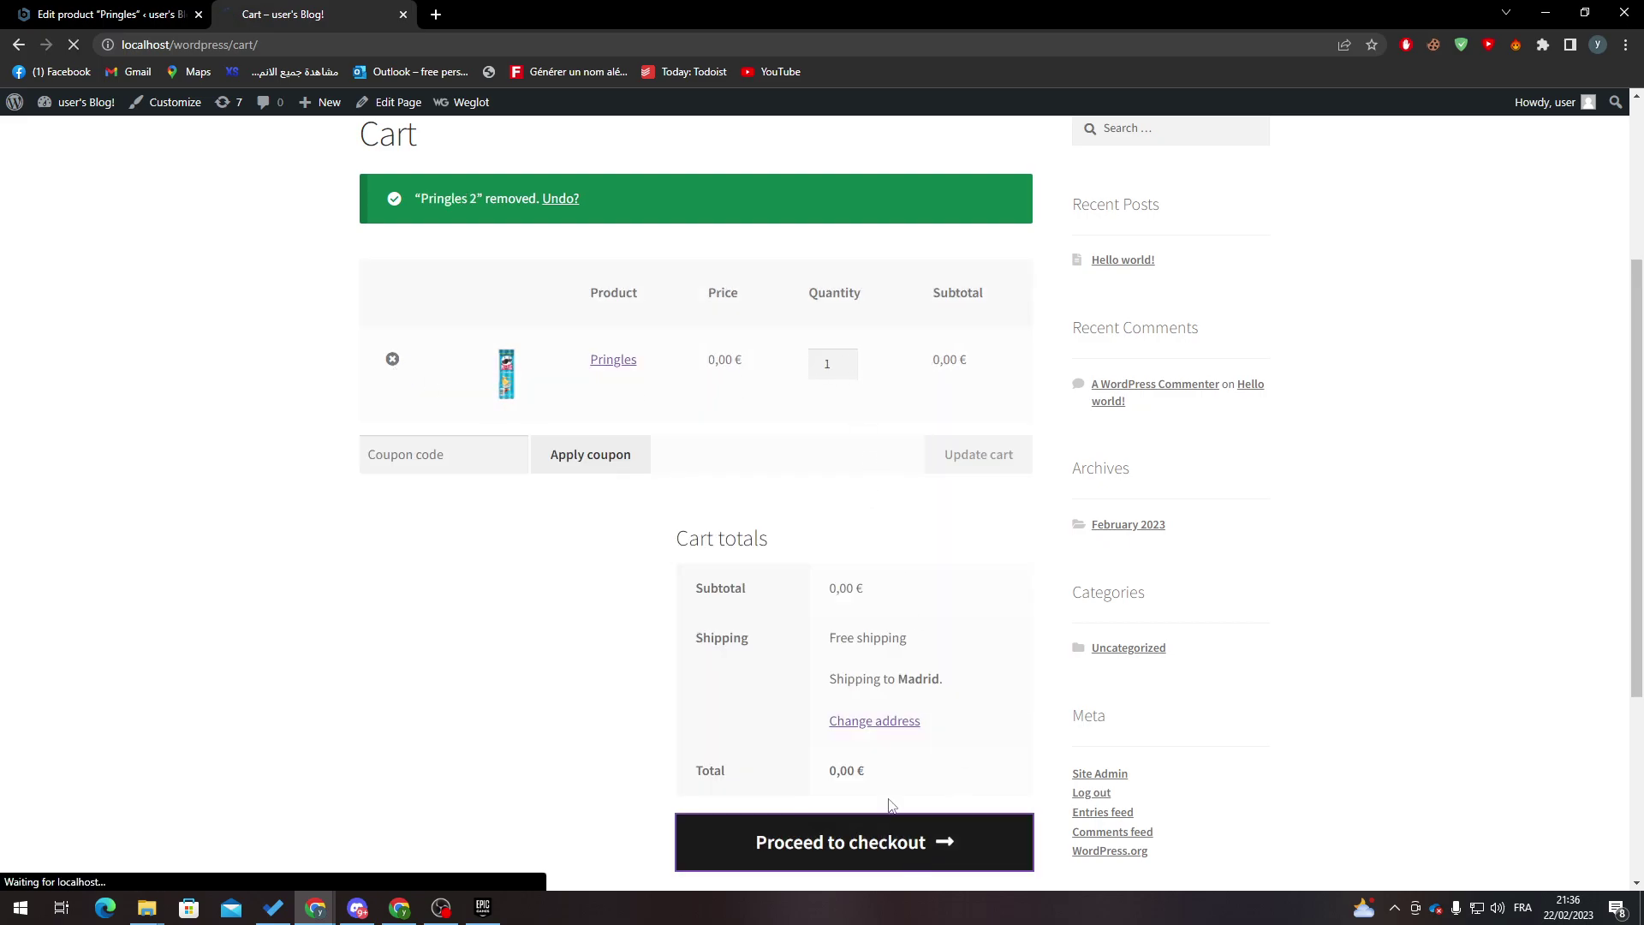
scroll(822, 514, down, 1)
scroll(823, 514, down, 5)
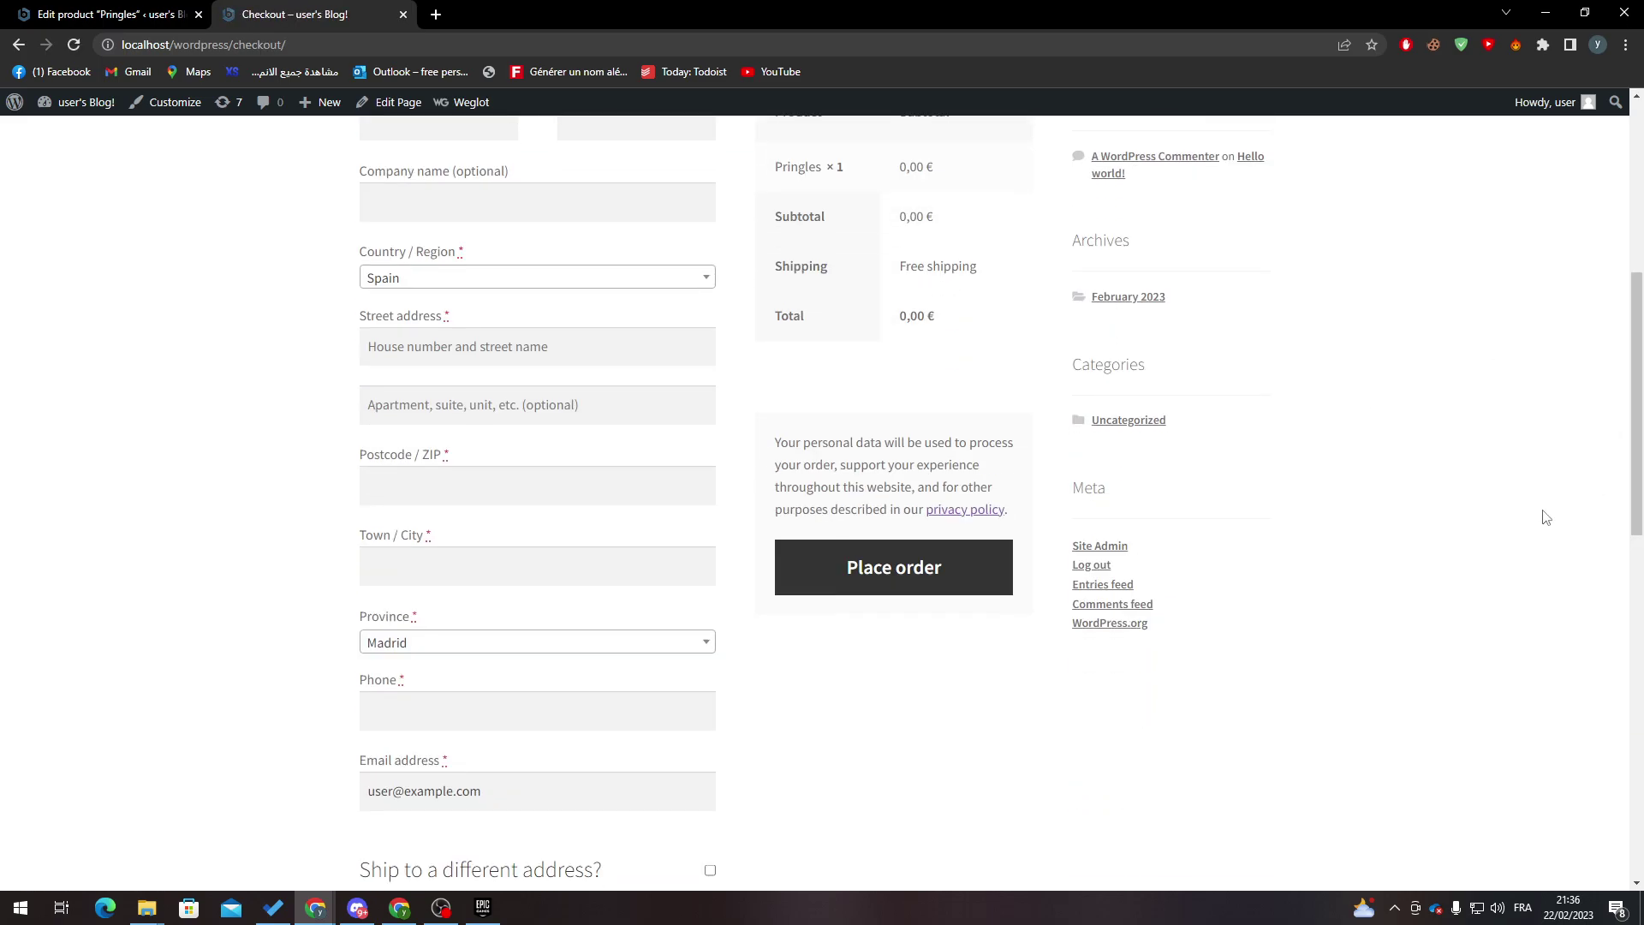
click(955, 569)
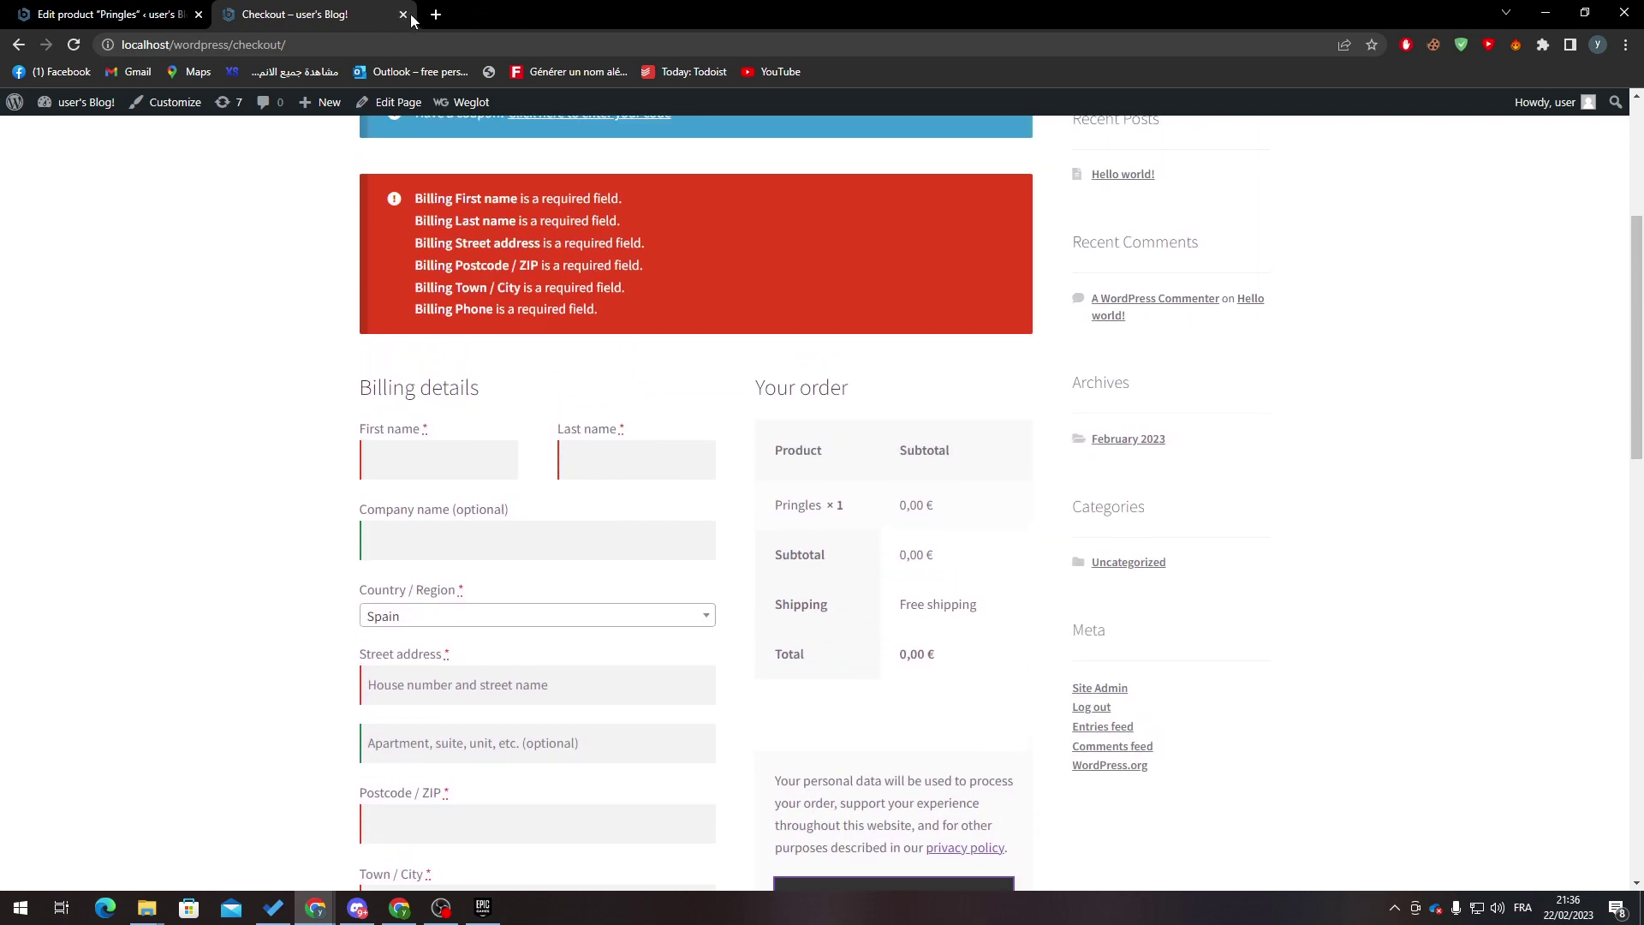
click(154, 15)
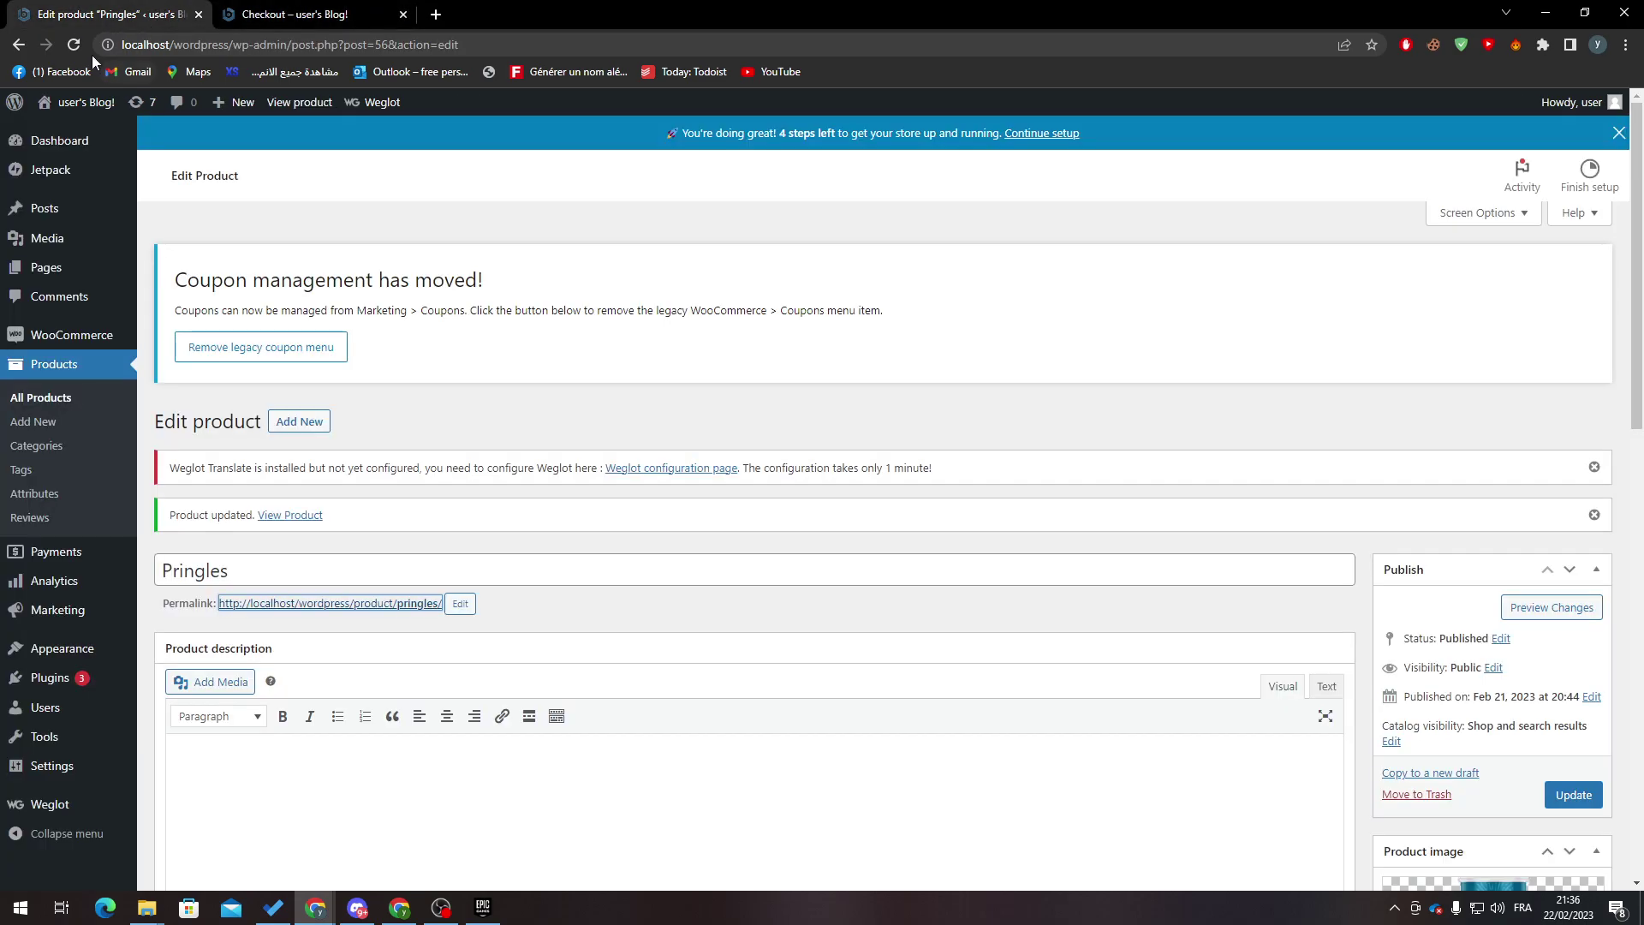
click(55, 365)
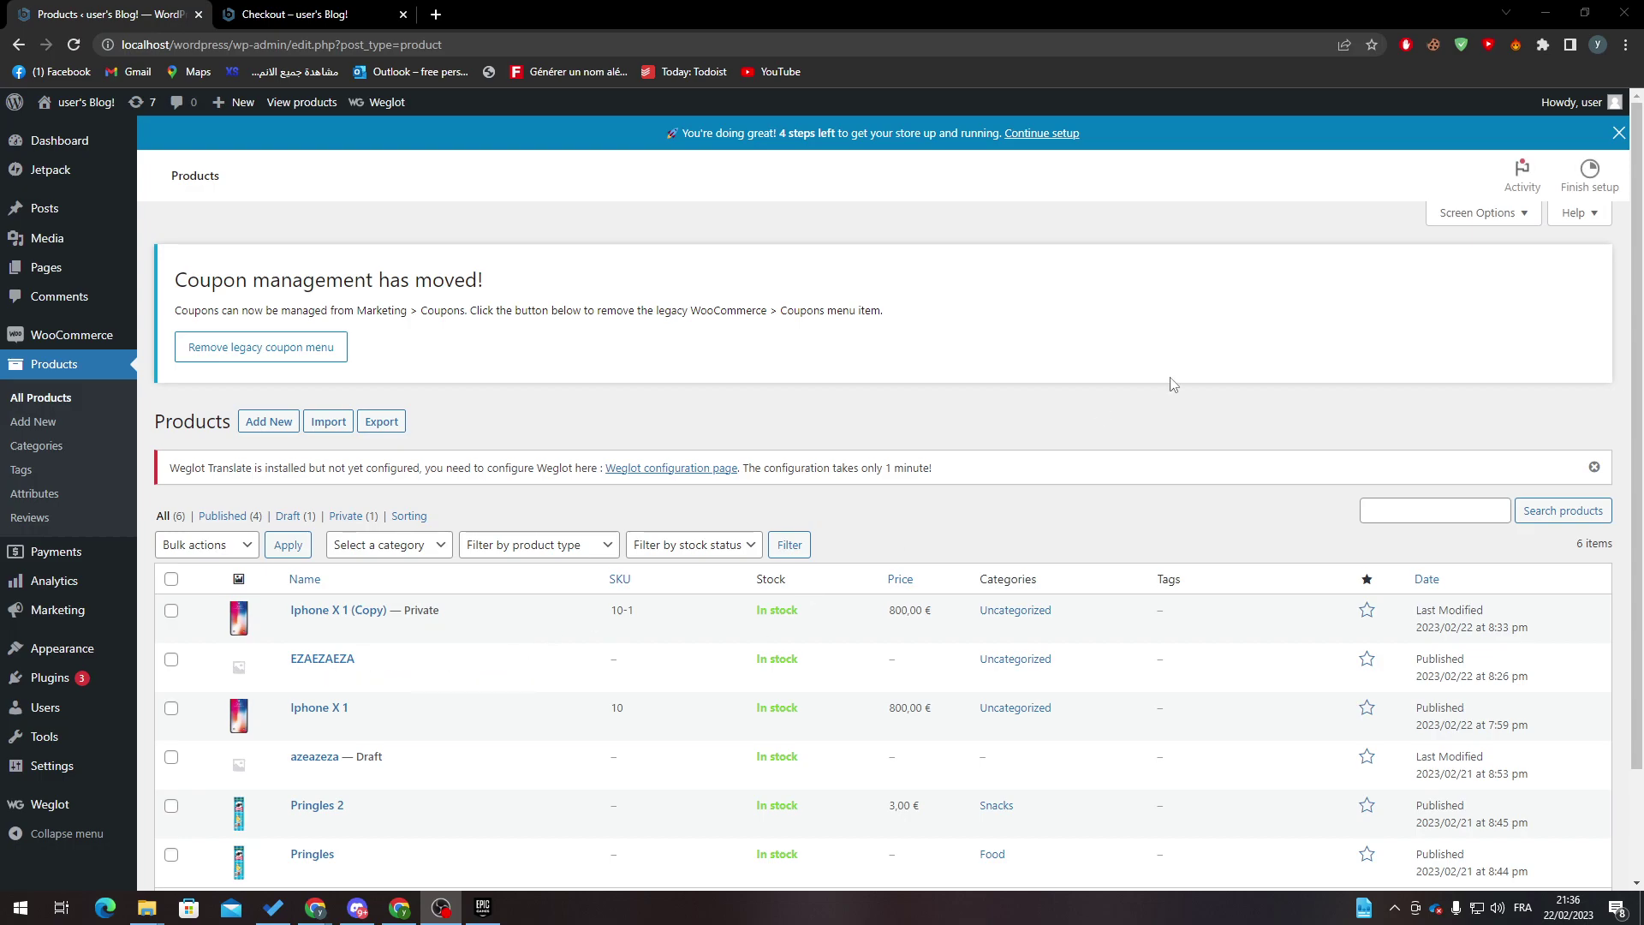
scroll(412, 553, down, 1)
mouse_move(313, 854)
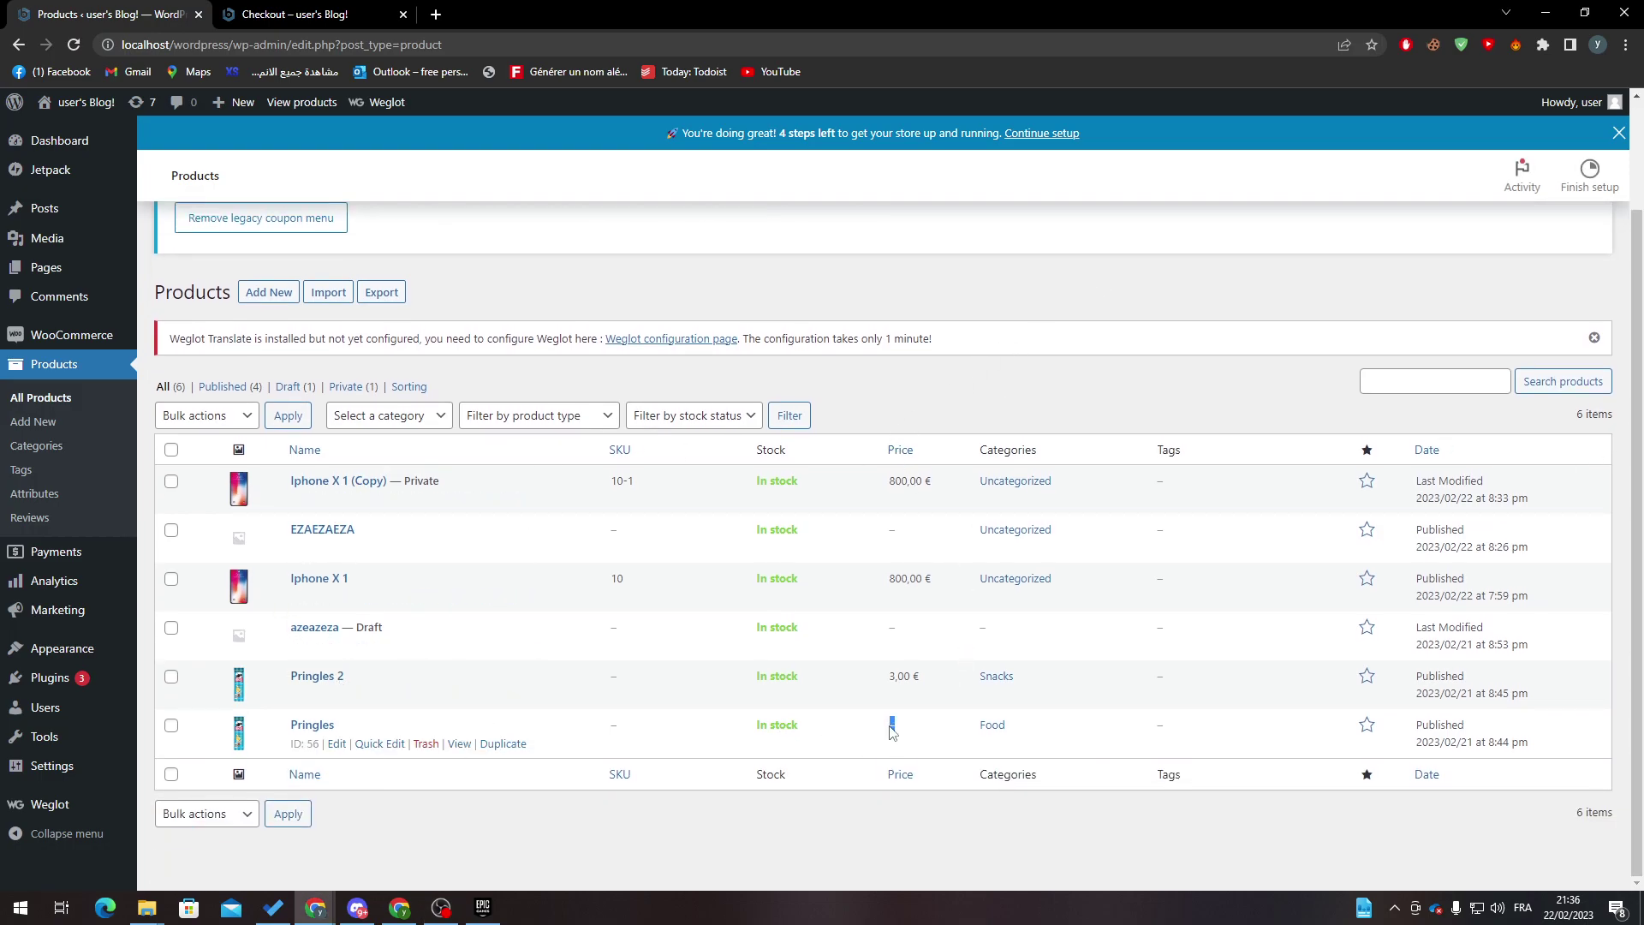
click(336, 744)
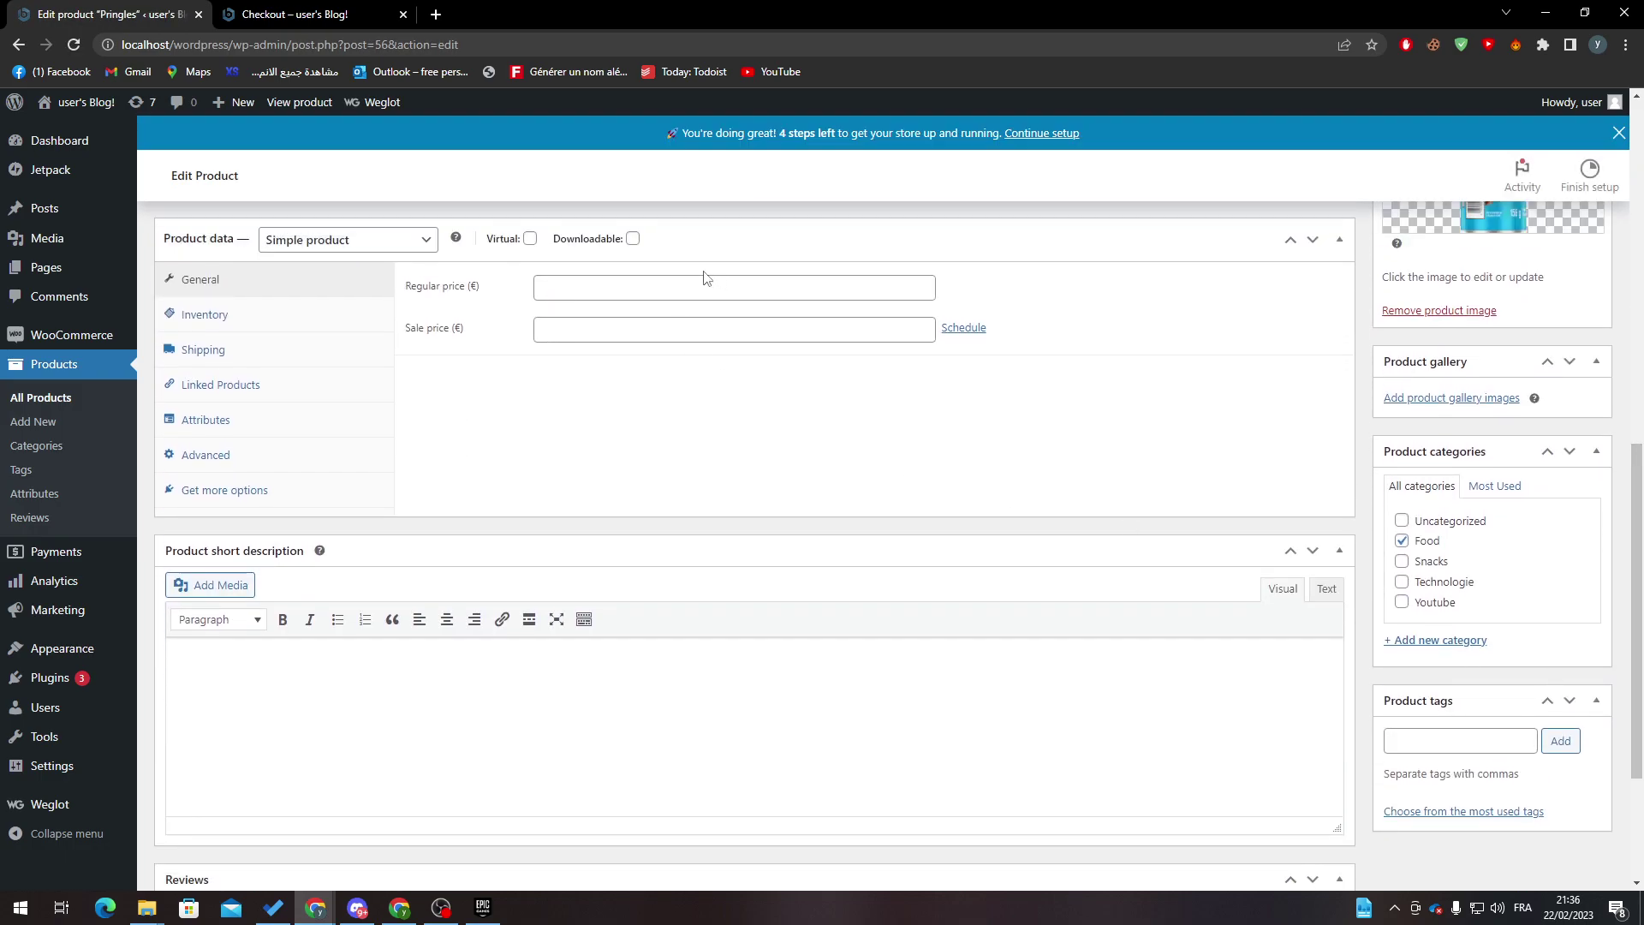
click(704, 285)
click(540, 357)
scroll(727, 330, up, 8)
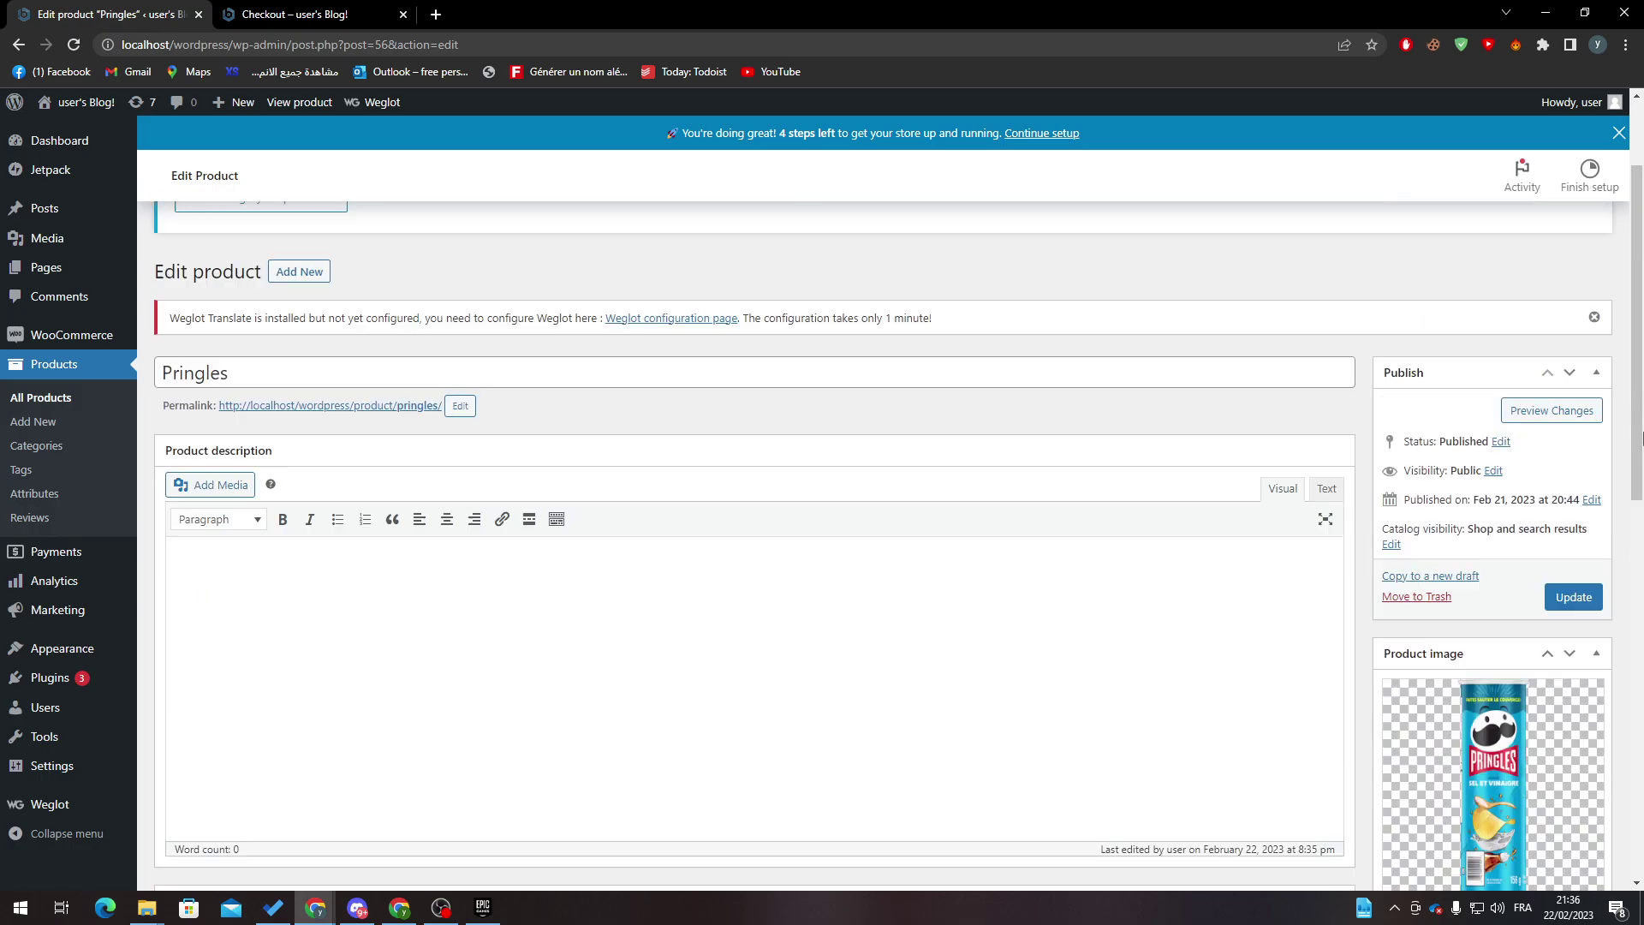
scroll(1156, 449, down, 2)
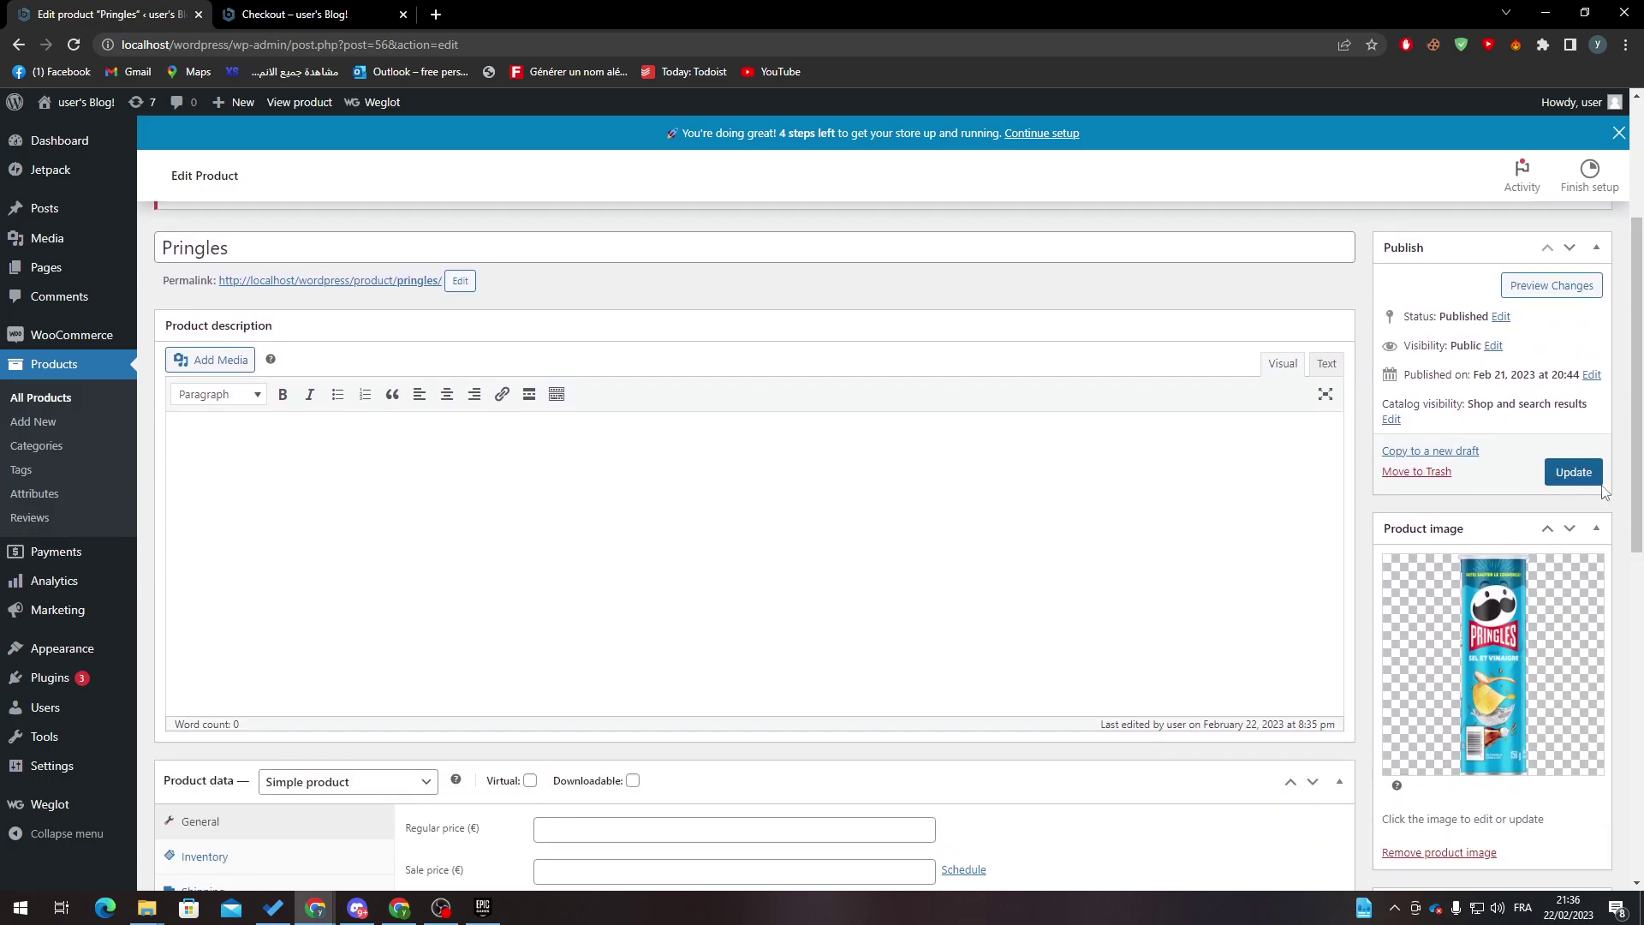